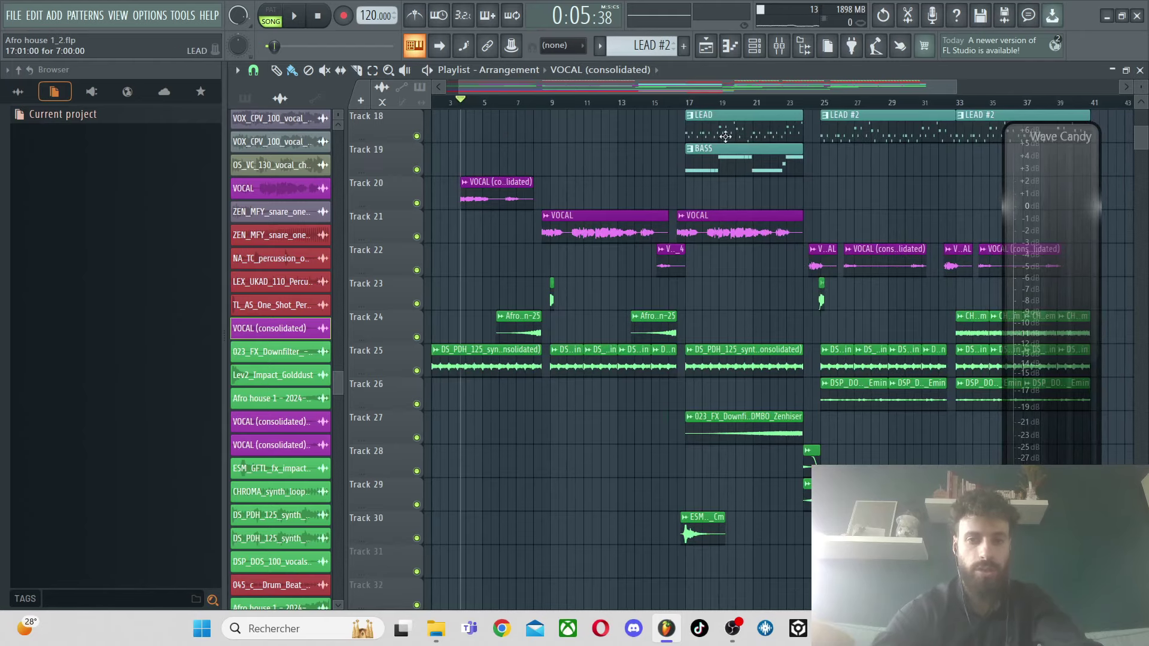
scroll(919, 255, up, 5)
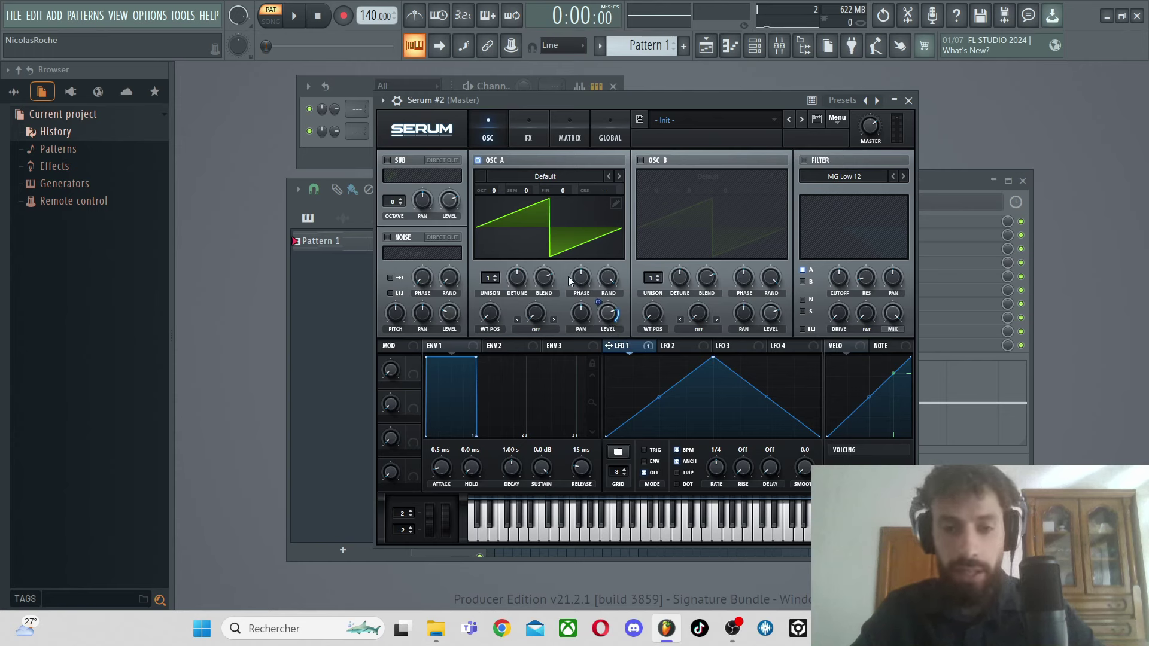
Lower oscillator A's level to 0%, set its LFO 1 modulation amount to 100, and audition a note.
drag(607, 313, 601, 323)
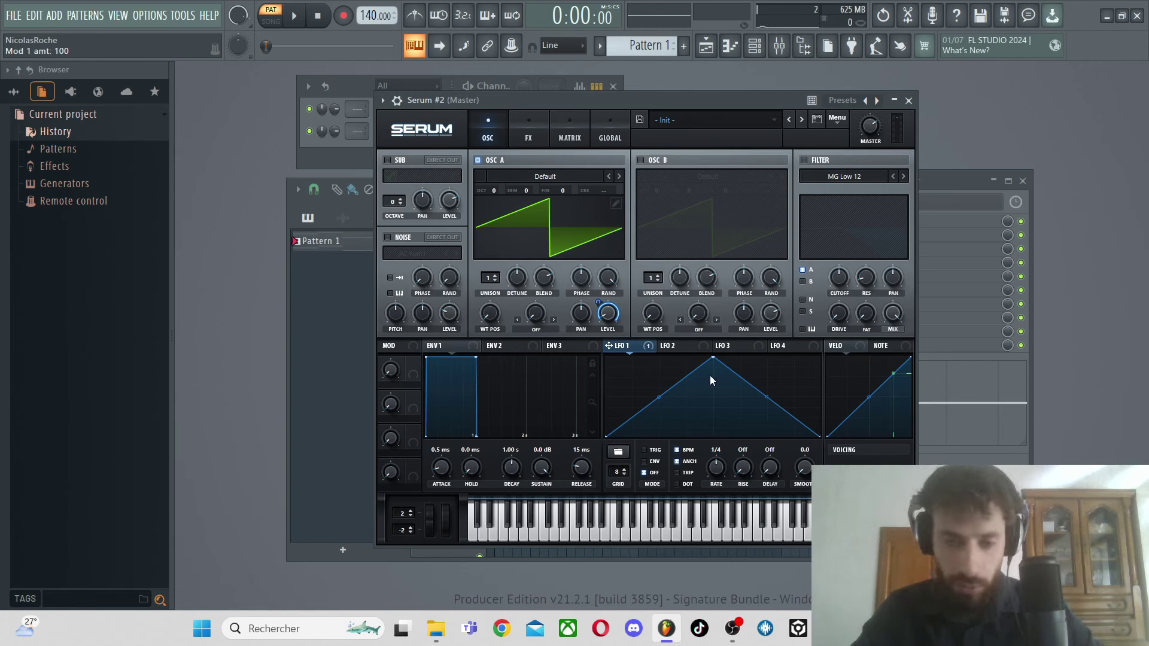
drag(607, 314, 606, 319)
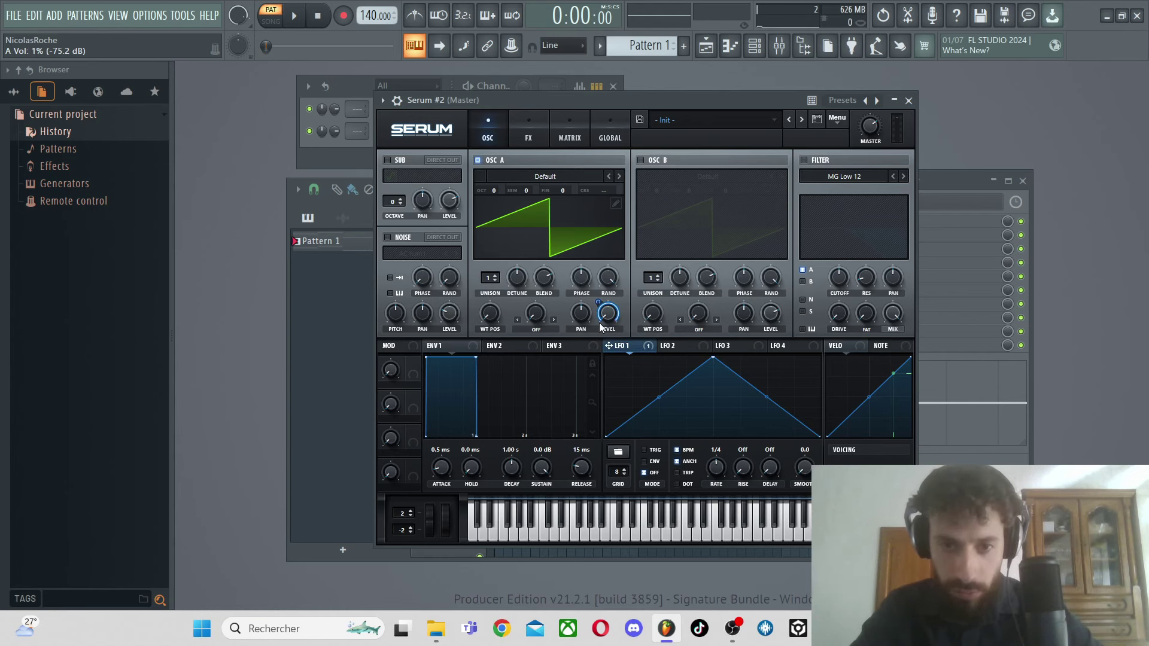
scroll(605, 303, up, 5)
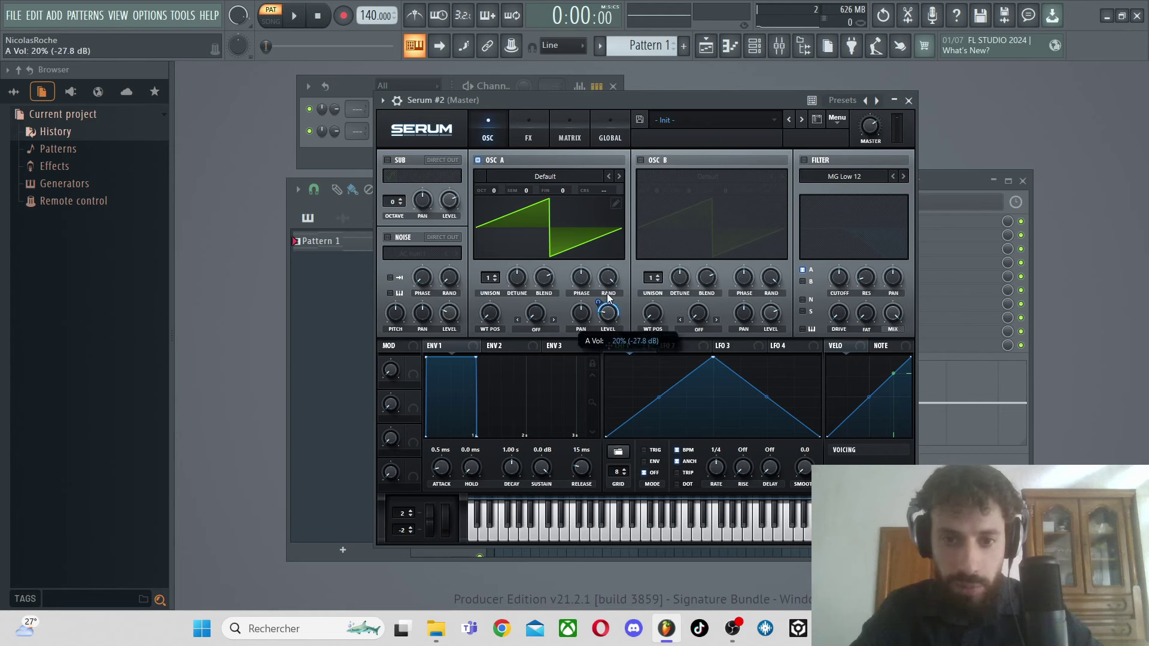
right_click(600, 313)
drag(608, 313, 605, 355)
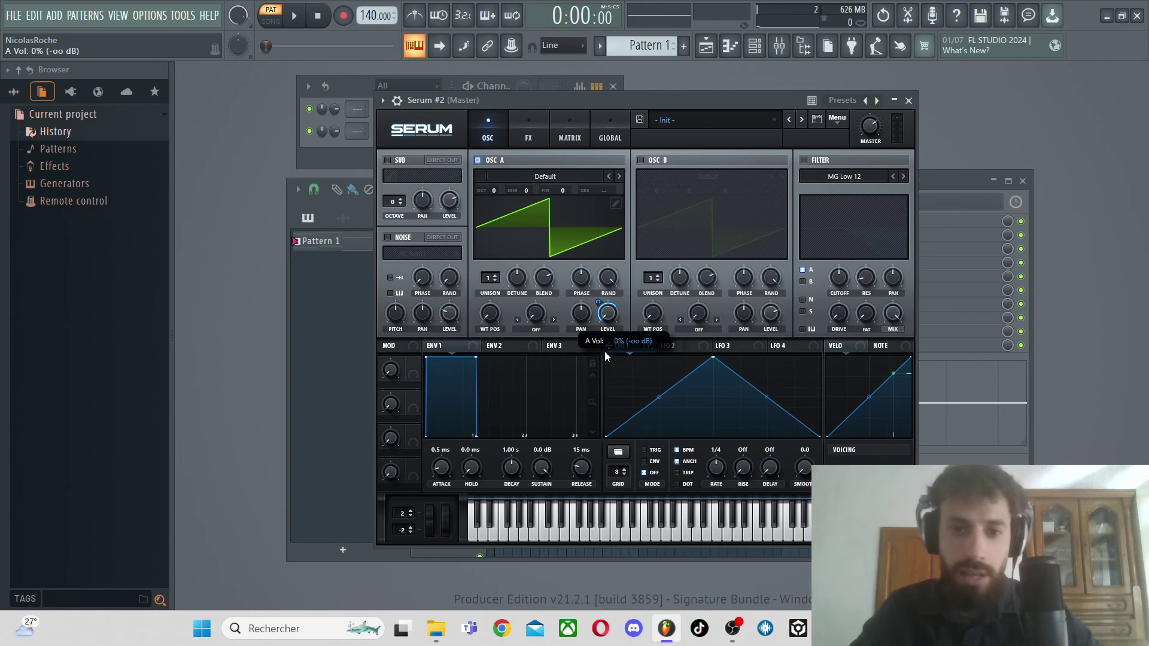
drag(599, 303, 630, 247)
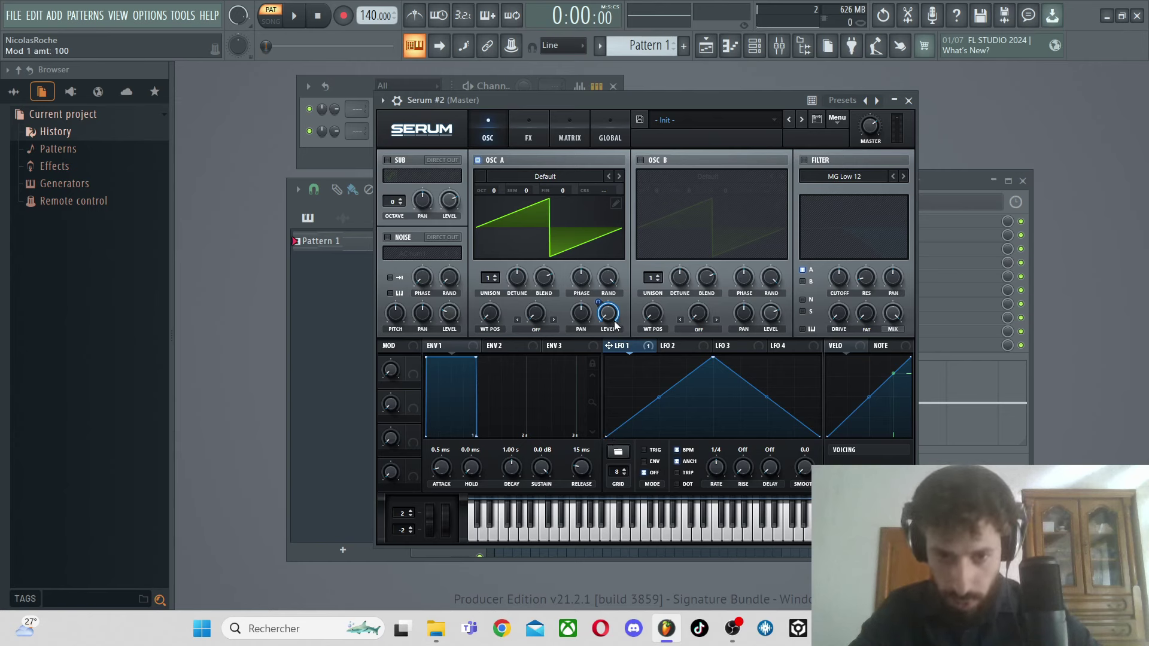
key(c)
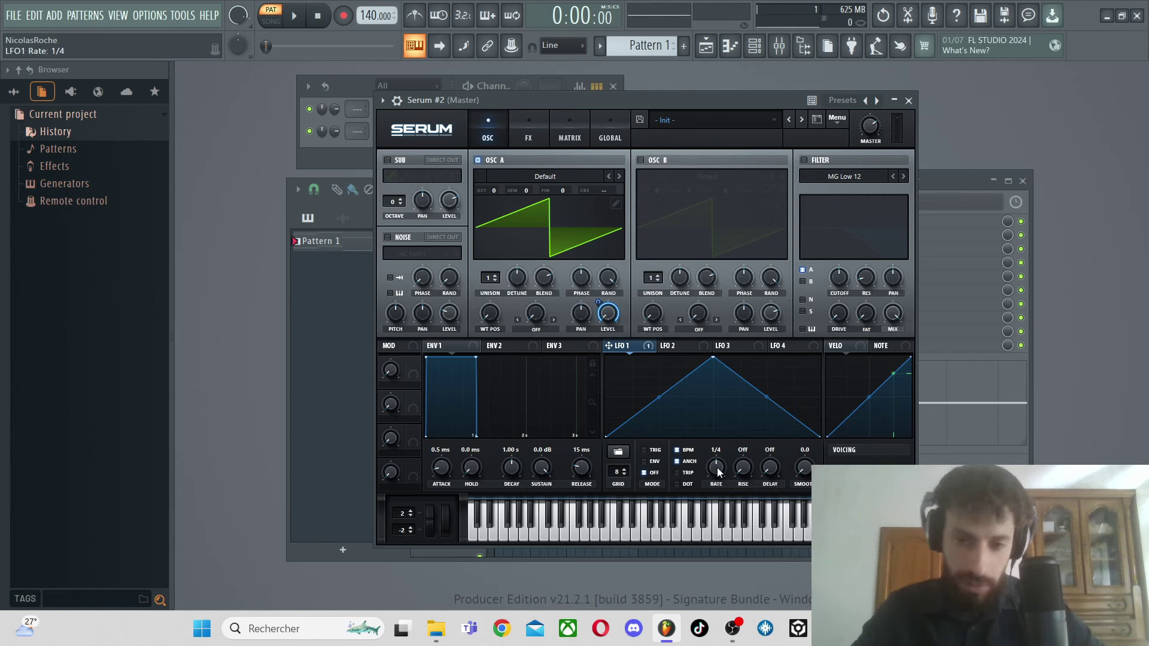
Try LFO 1 rates of 8 bar, 1/128 and 1/8 while auditioning a note.
drag(717, 468, 717, 476)
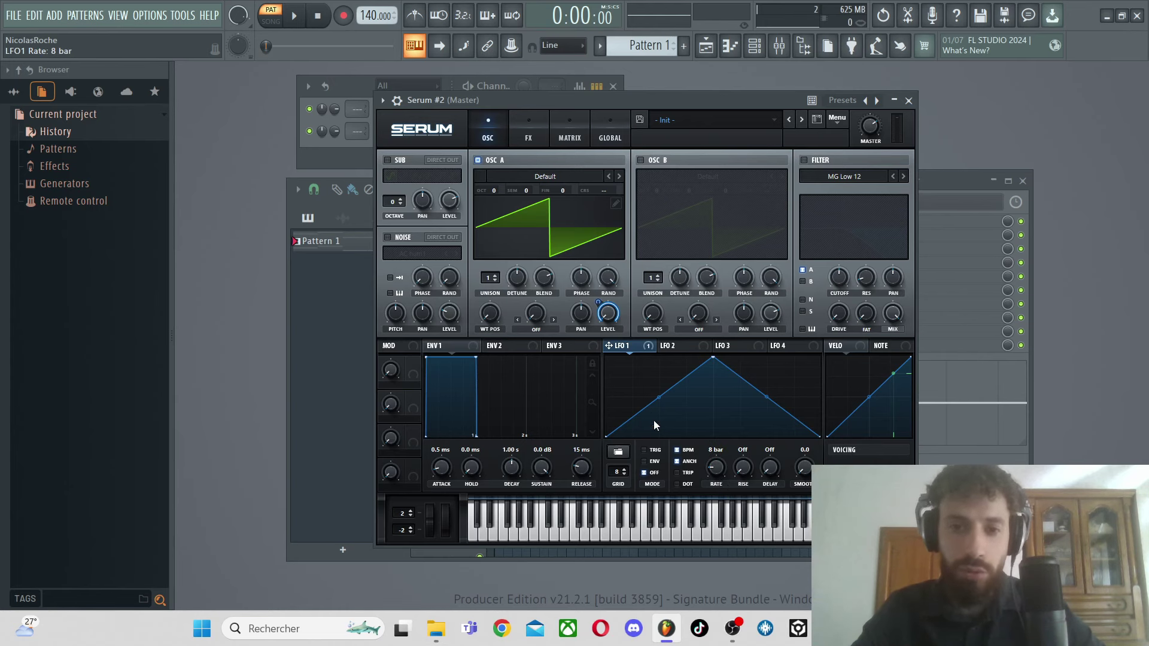
key(c)
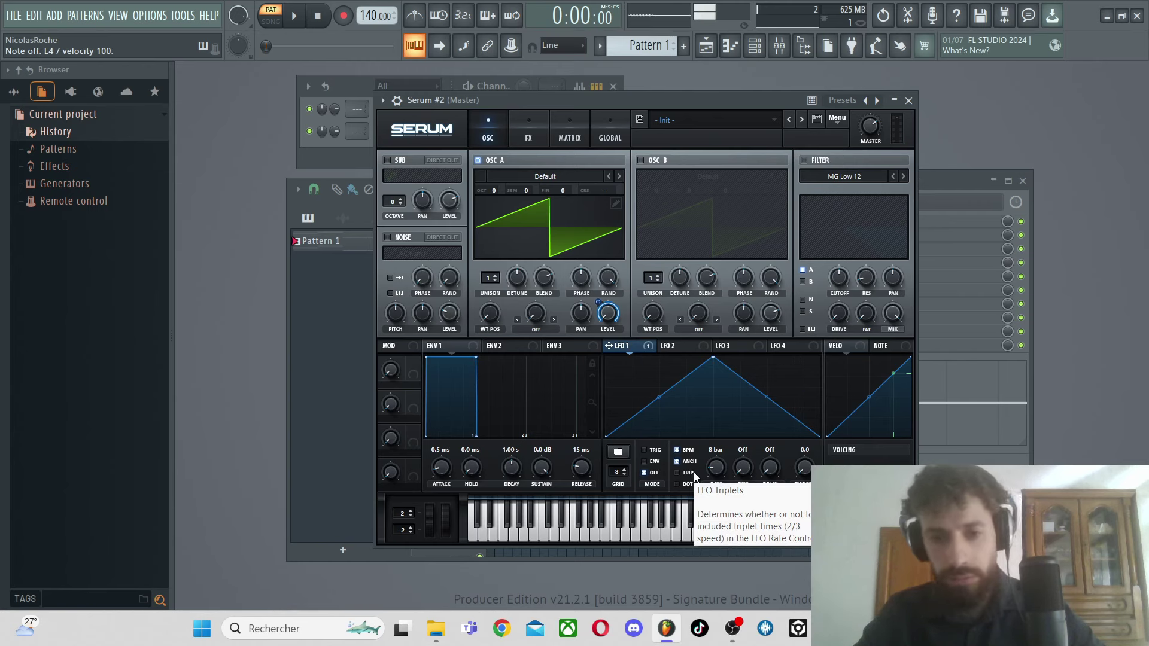
drag(713, 468, 734, 392)
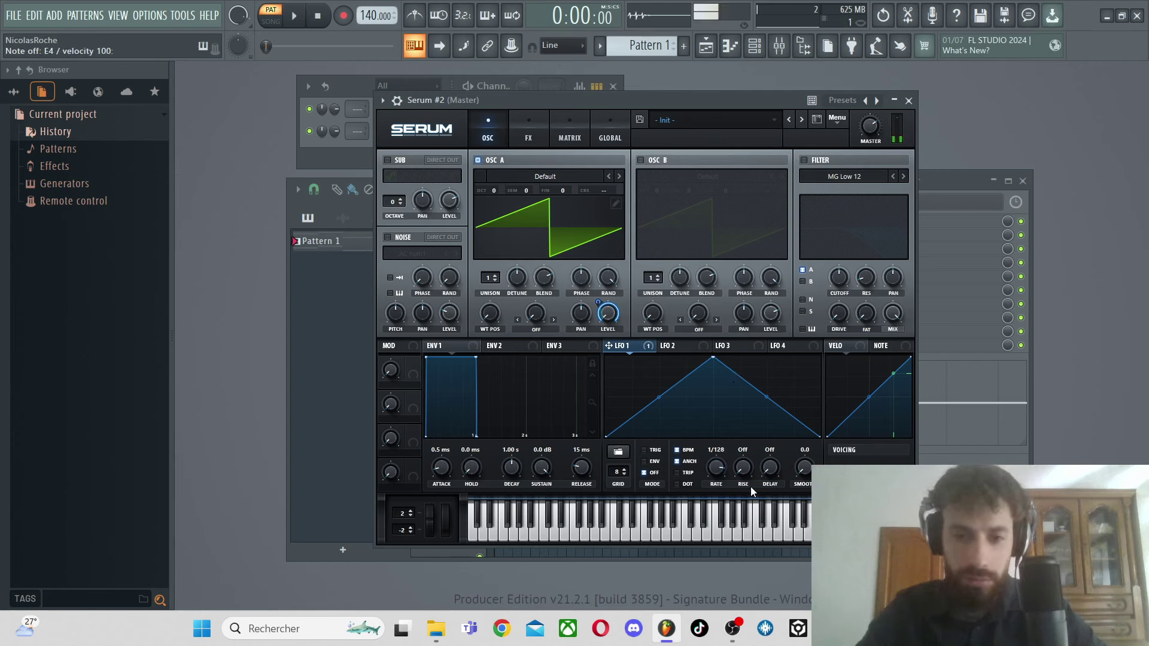
drag(716, 468, 718, 518)
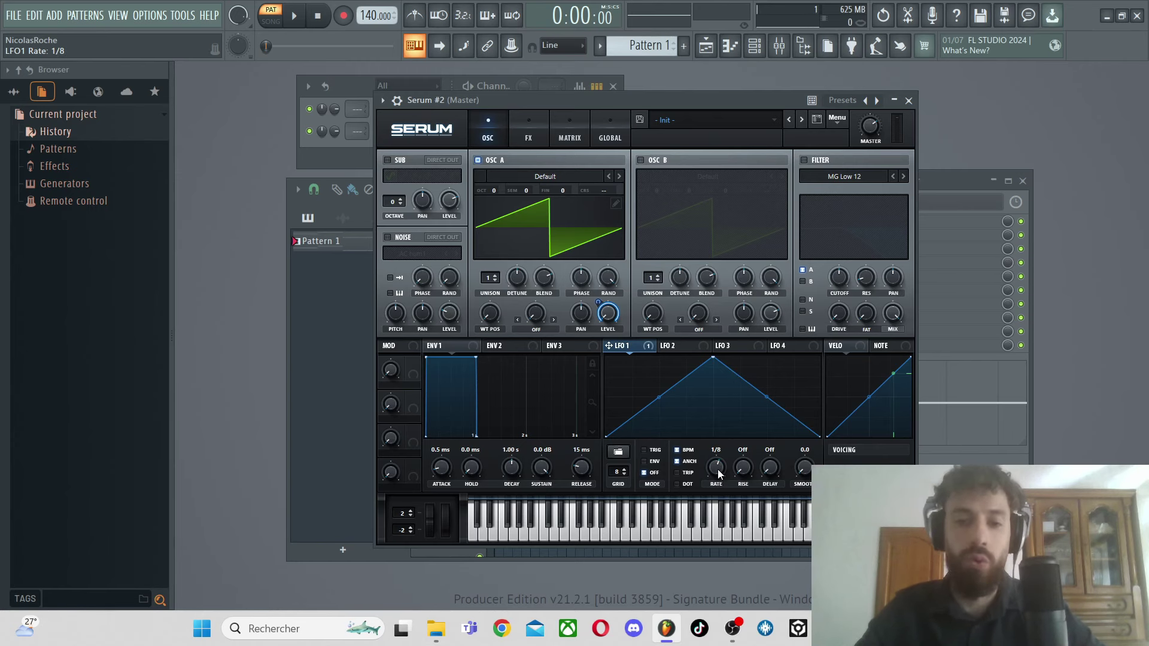
key(c)
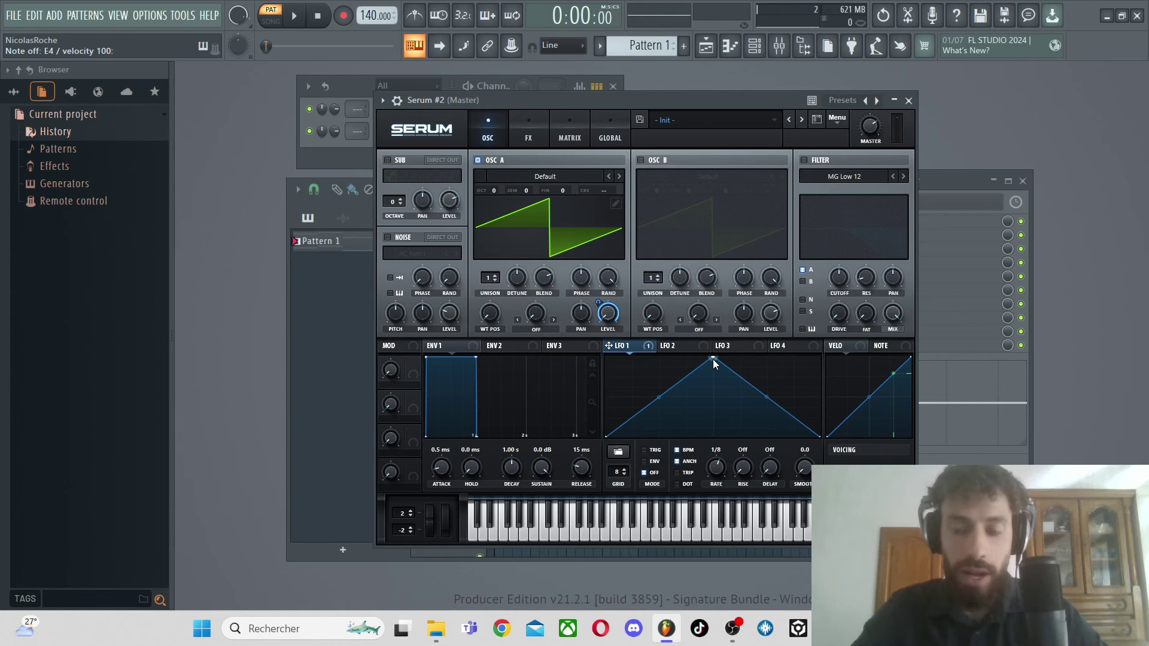
Reshape LFO 1 into a steep decay with its peak near the start, set its rate to 1/16, and audition it.
drag(712, 359, 612, 358)
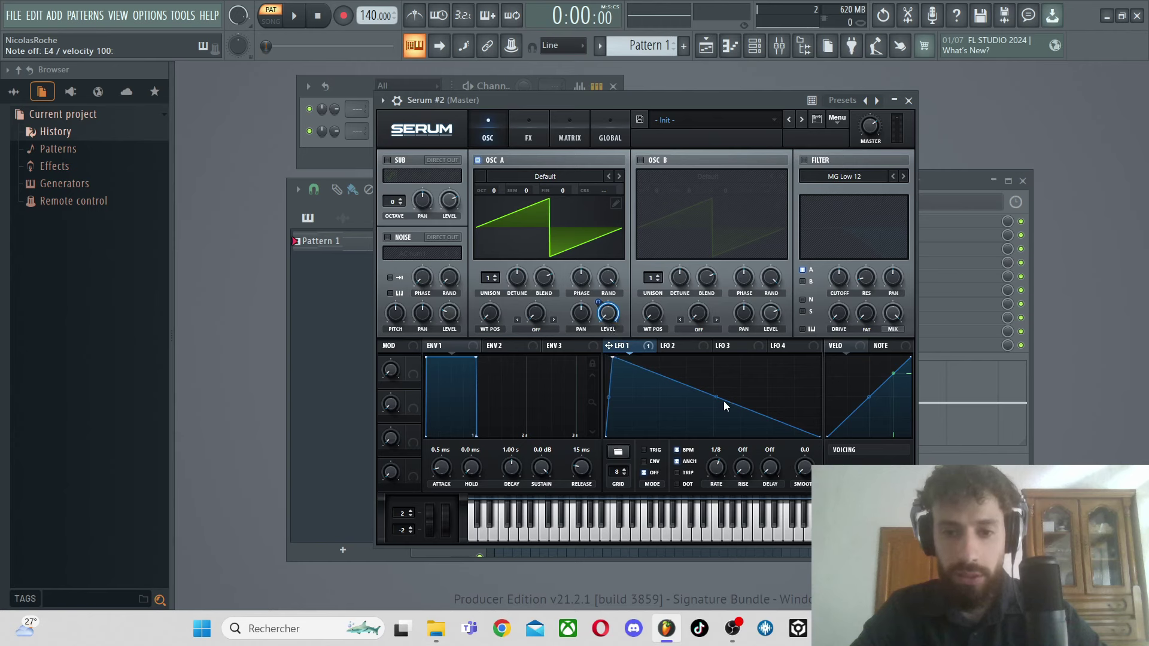
drag(716, 397, 711, 425)
drag(717, 470, 721, 449)
key(c)
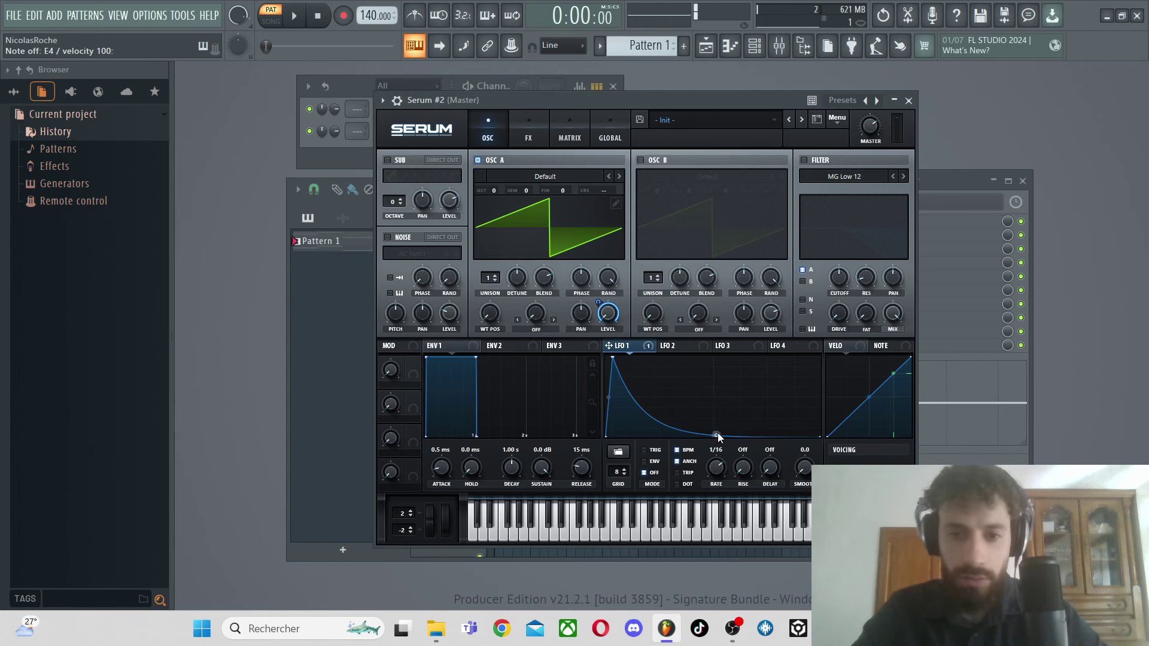
Restore LFO 1's centred triangle shape, then add a point on its rising slope and remove it again.
drag(718, 437, 723, 413)
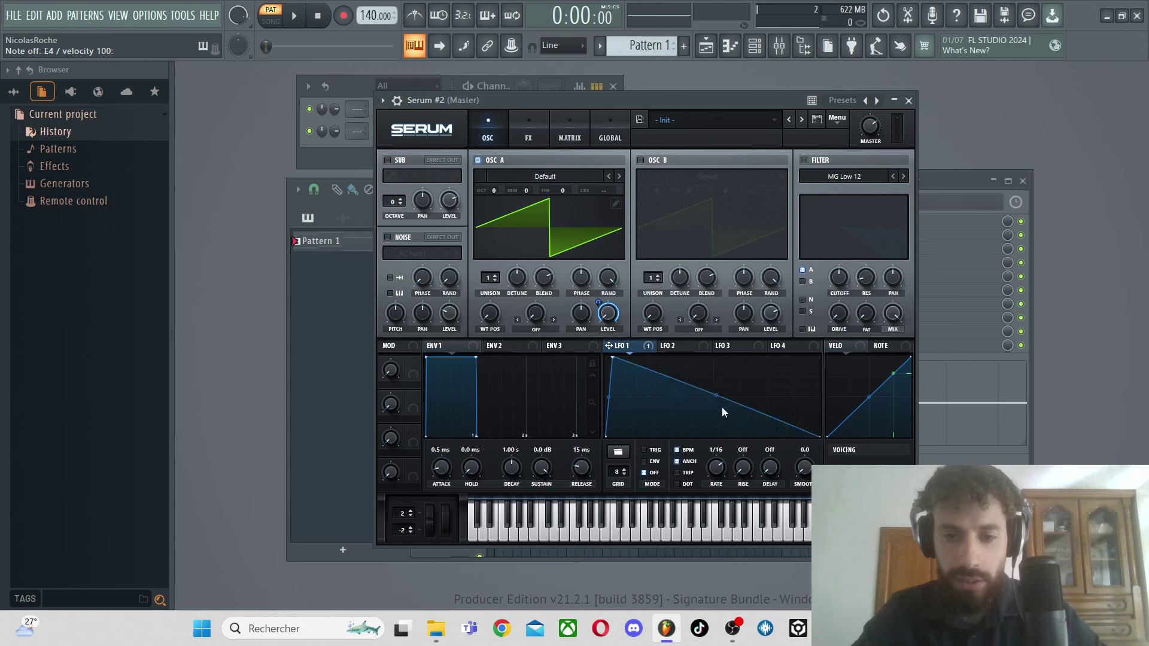
drag(621, 366, 712, 353)
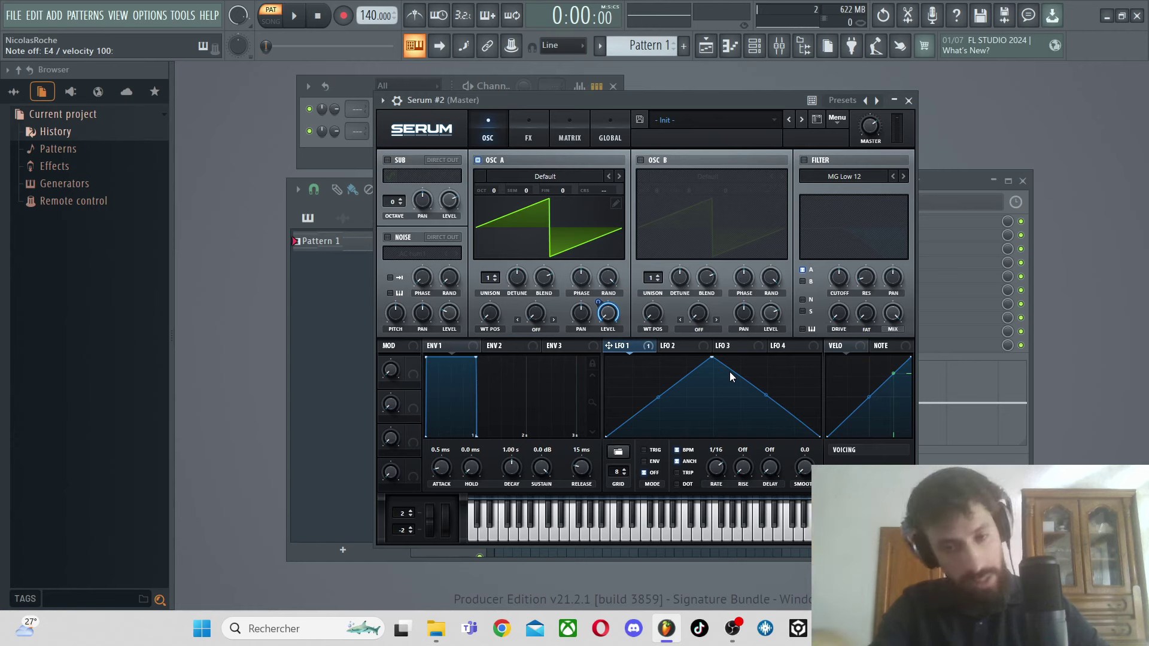
double_click(650, 373)
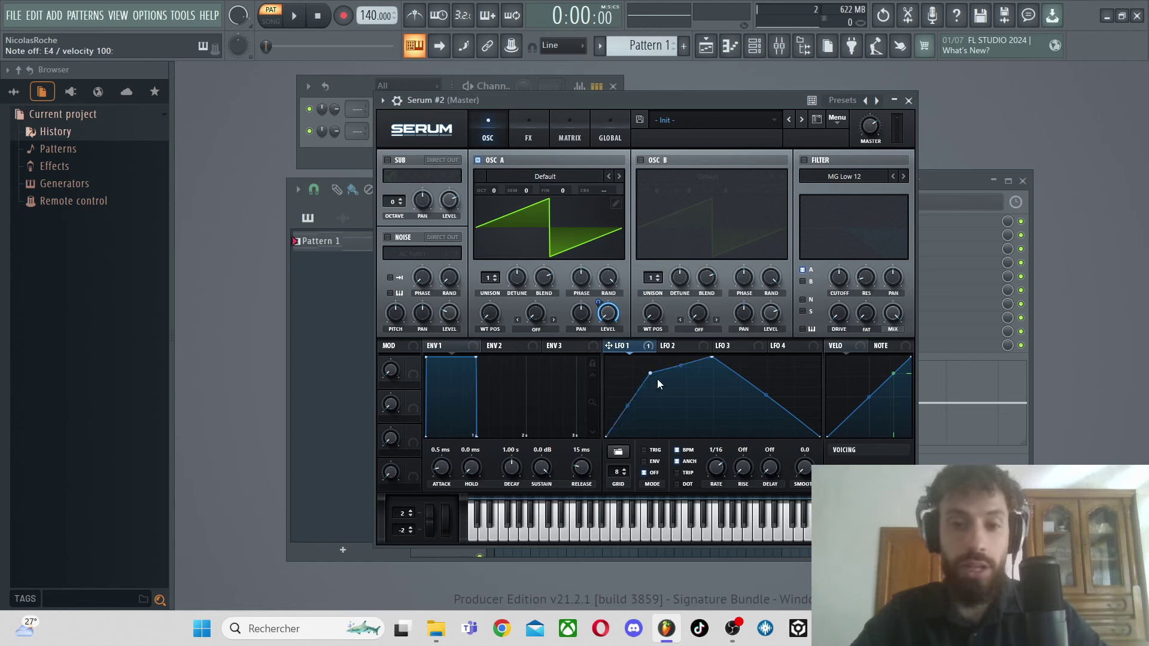
right_click(650, 374)
click(650, 377)
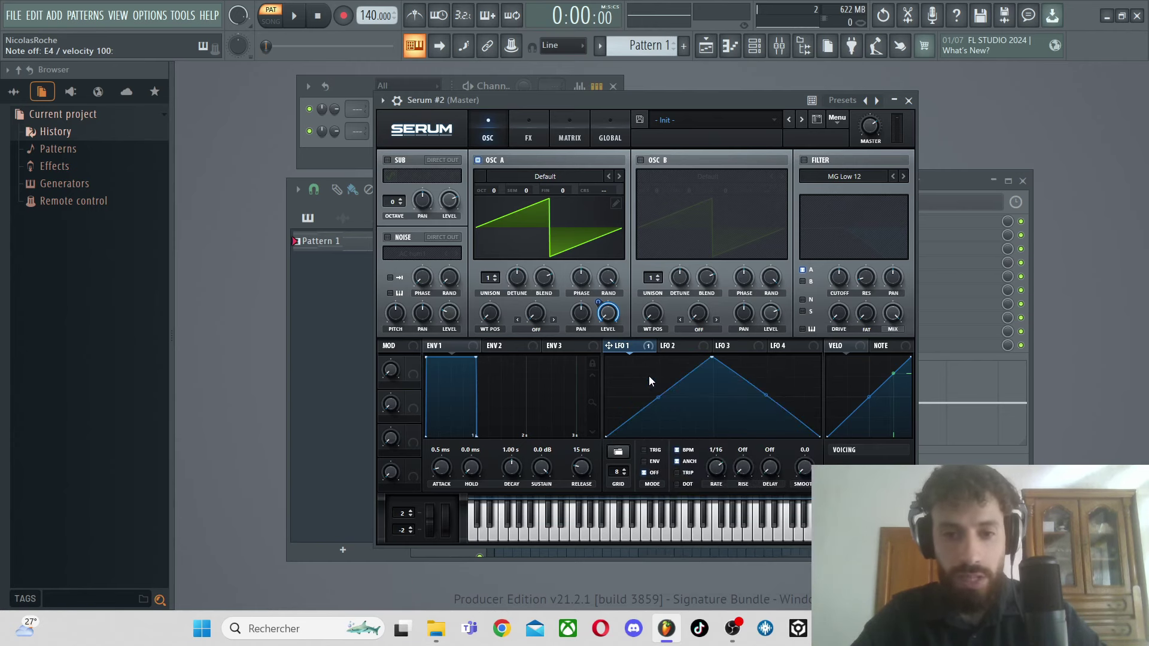
Load the basic sine shape into LFO 1 and audition a note.
click(619, 453)
mouse_move(646, 457)
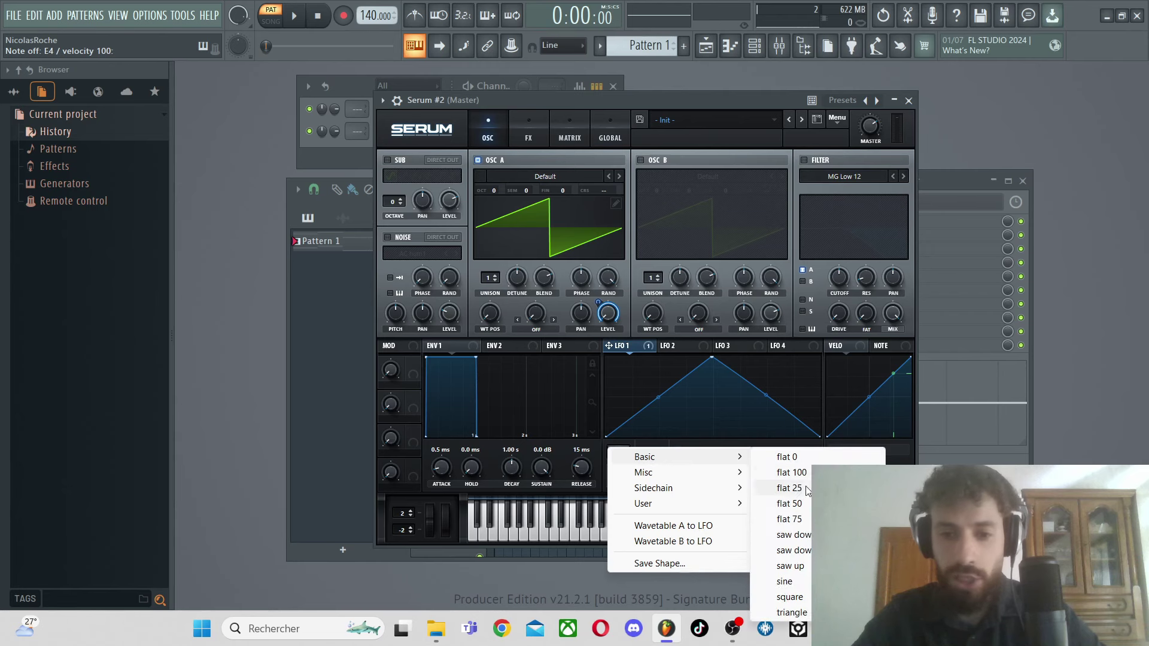
click(791, 583)
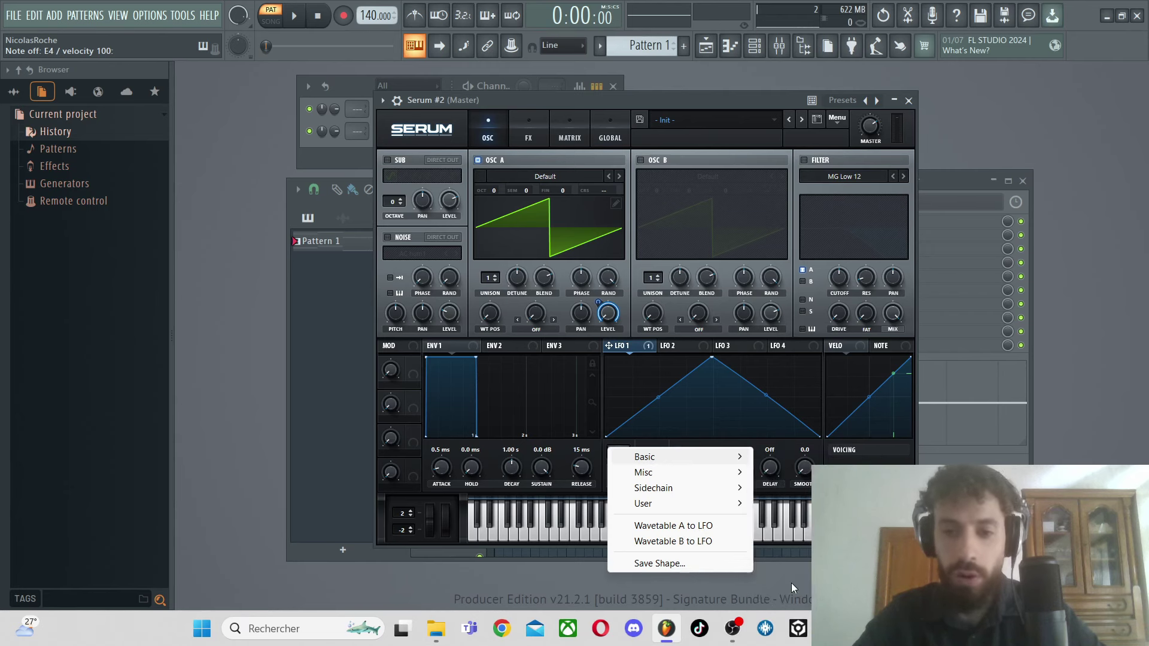
key(c)
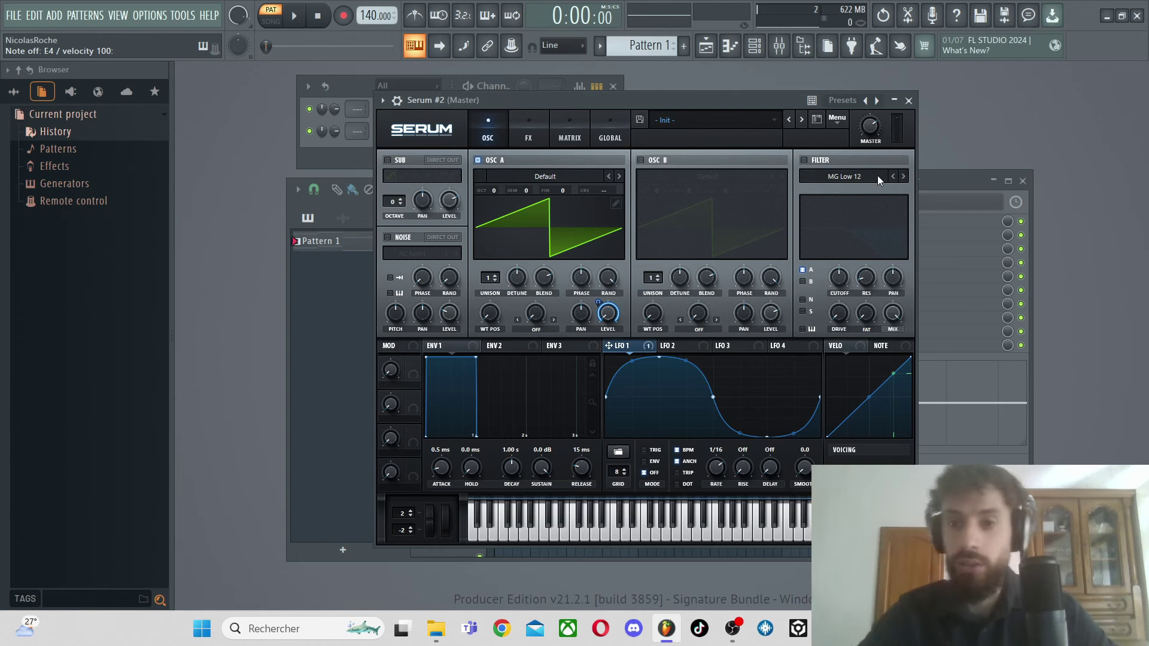
Load VolumeShaper4 into effect slot 2 of the Master mixer track and reposition its window.
click(965, 175)
click(883, 241)
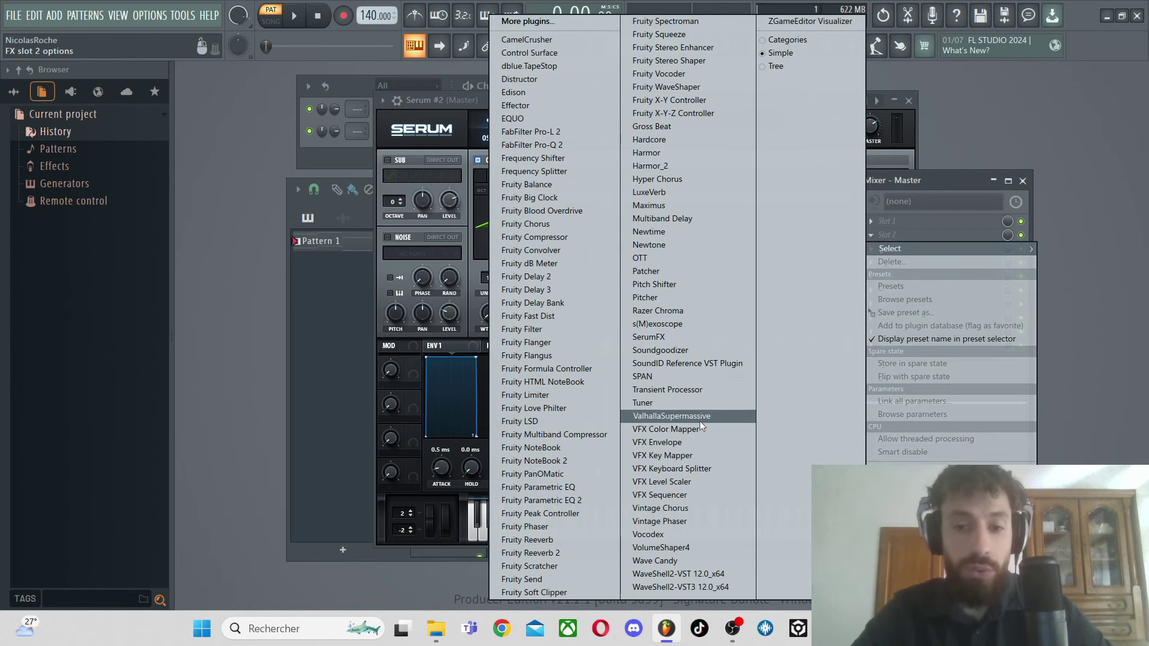
click(660, 548)
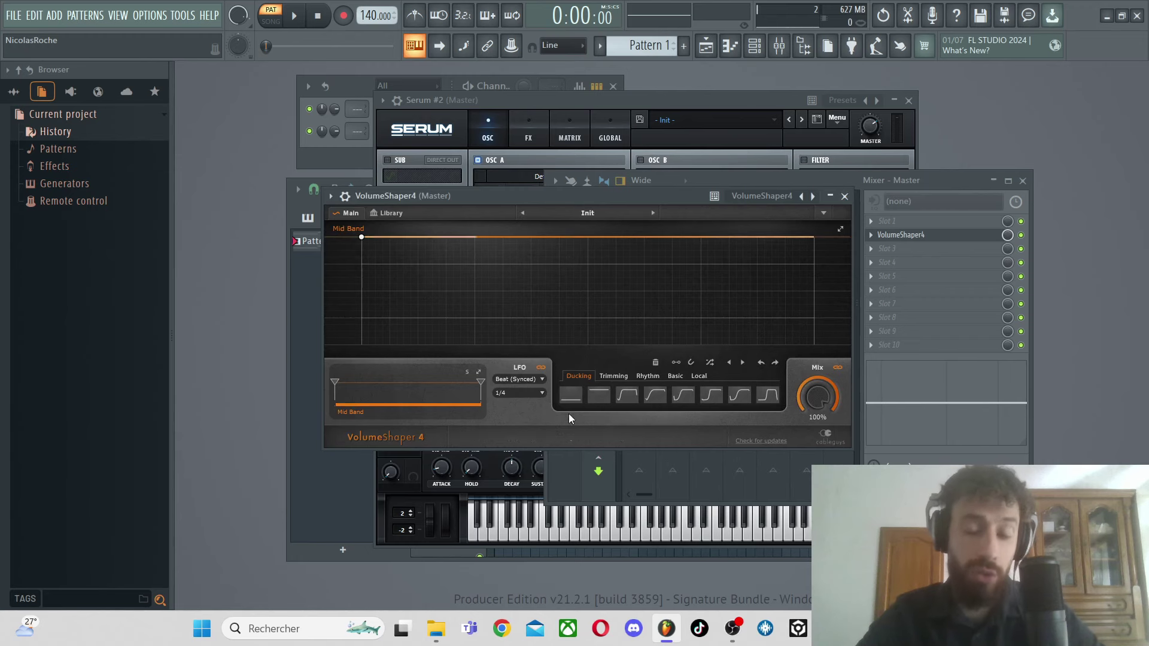
drag(552, 195, 597, 237)
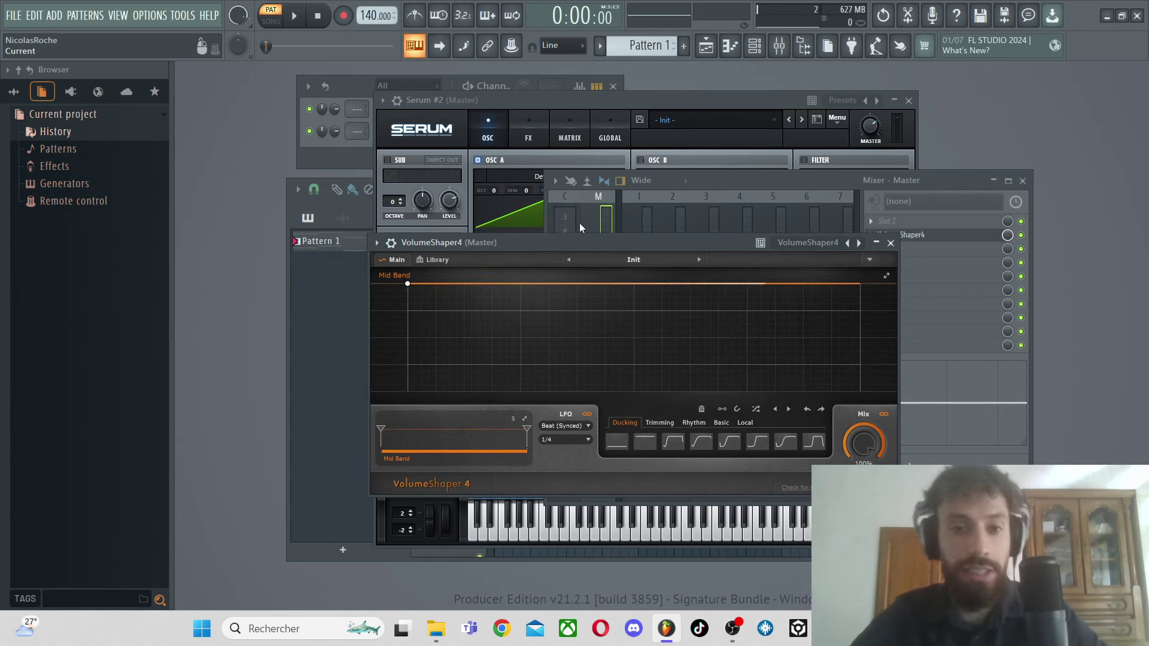
drag(584, 242, 575, 230)
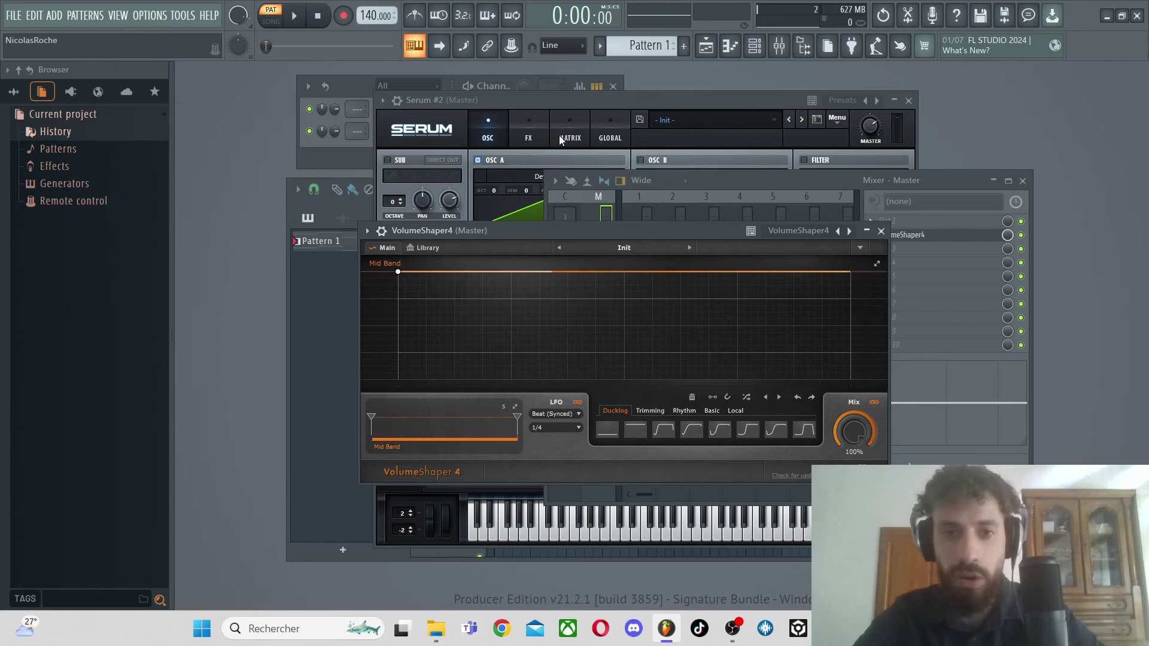
Route the Serum #2 channel to mixer Insert 1 and place VolumeShaper4 in that track's first effect slot.
click(367, 107)
drag(362, 131, 361, 125)
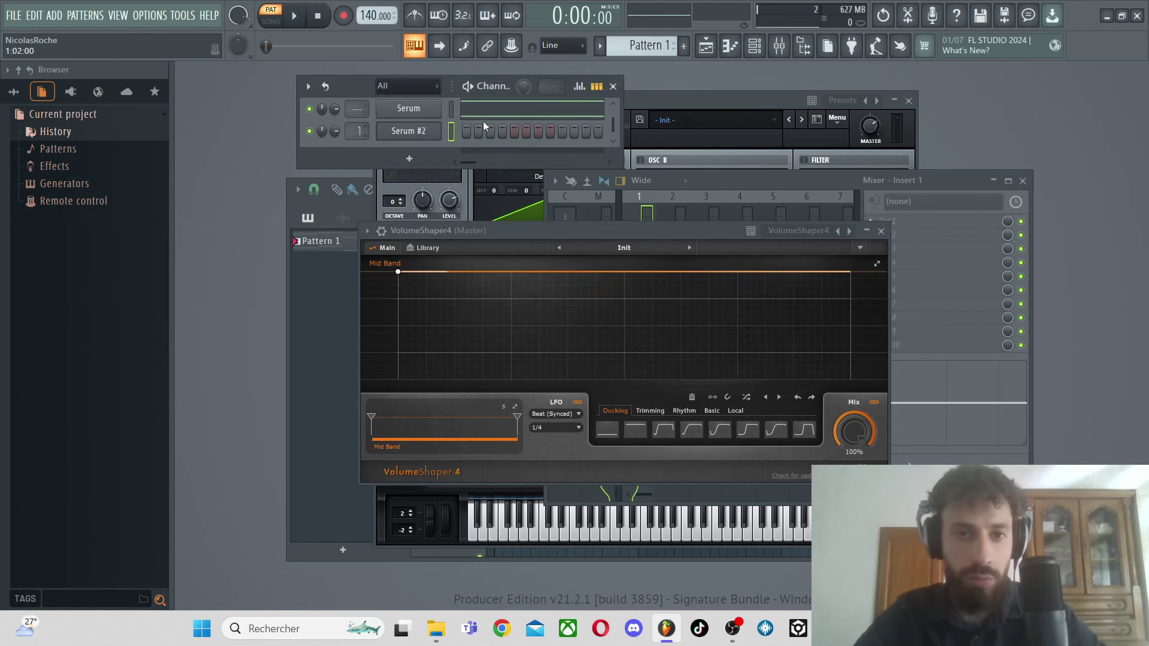
click(674, 102)
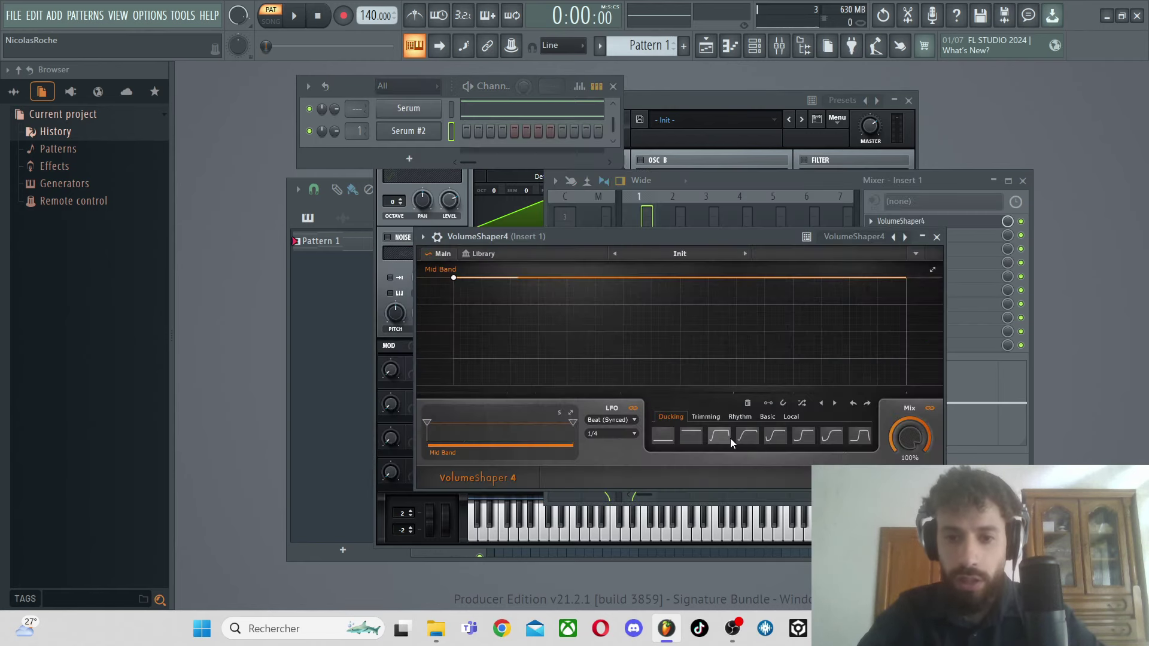
Try several Ducking curves in VolumeShaper4, then apply the fourth Trimming curve, which falls off gradually.
click(729, 438)
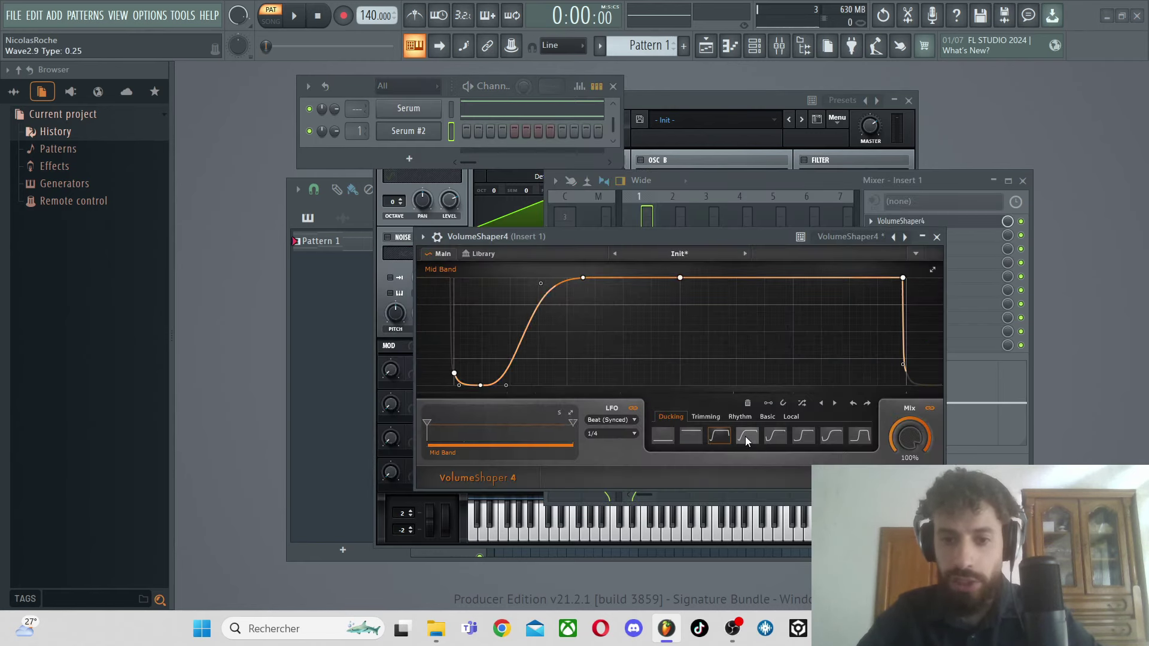
click(746, 437)
click(785, 438)
click(707, 416)
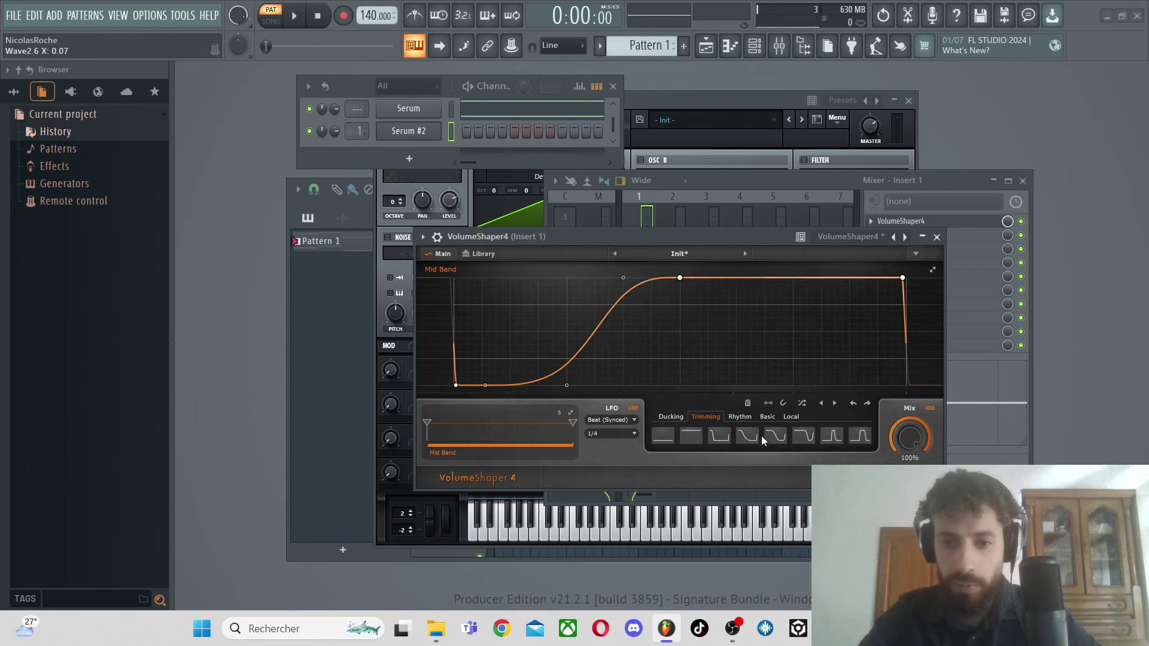
click(747, 436)
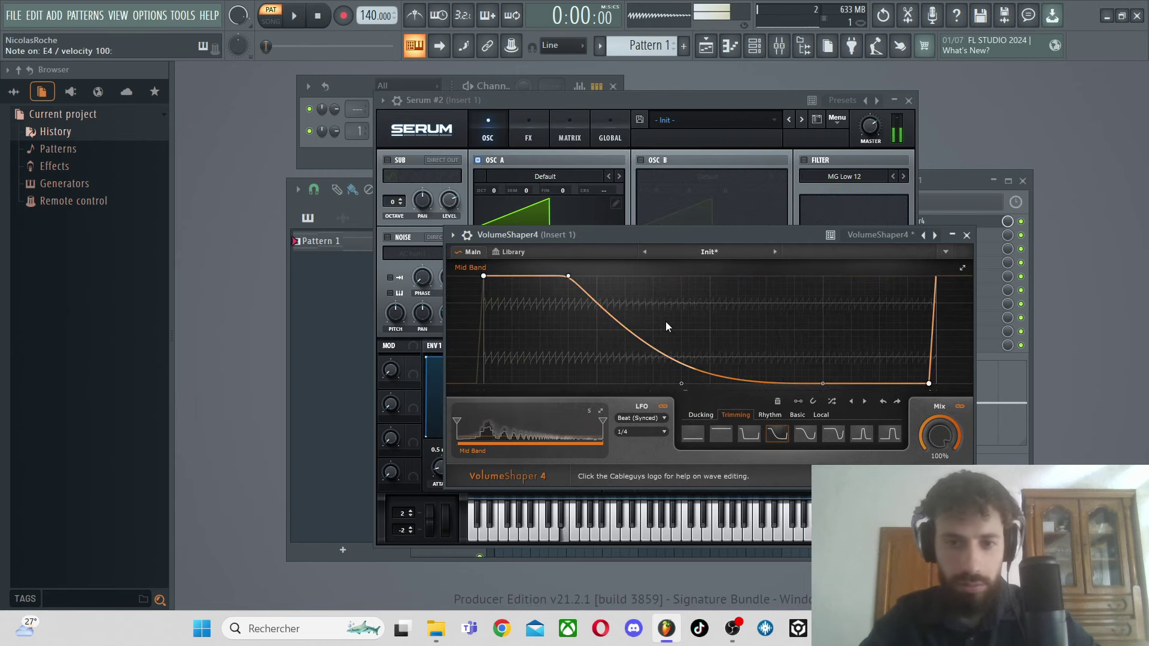
Set VolumeShaper4's beat loop length to 1/16 and reposition the plugin window.
click(659, 432)
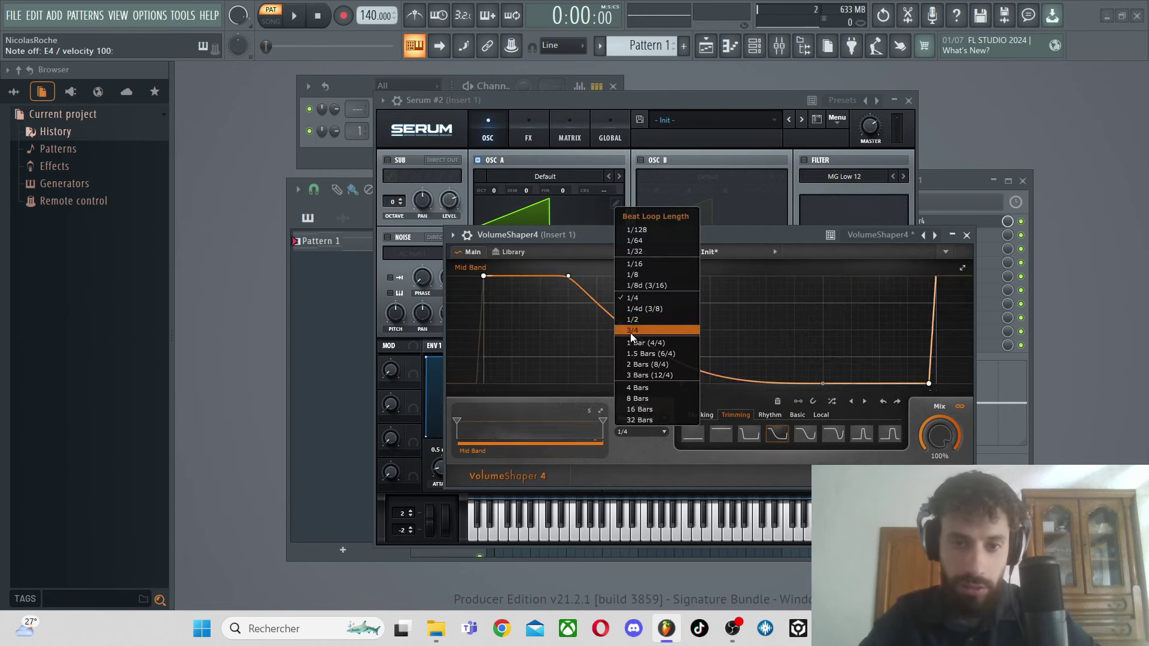
click(634, 264)
drag(655, 238, 664, 248)
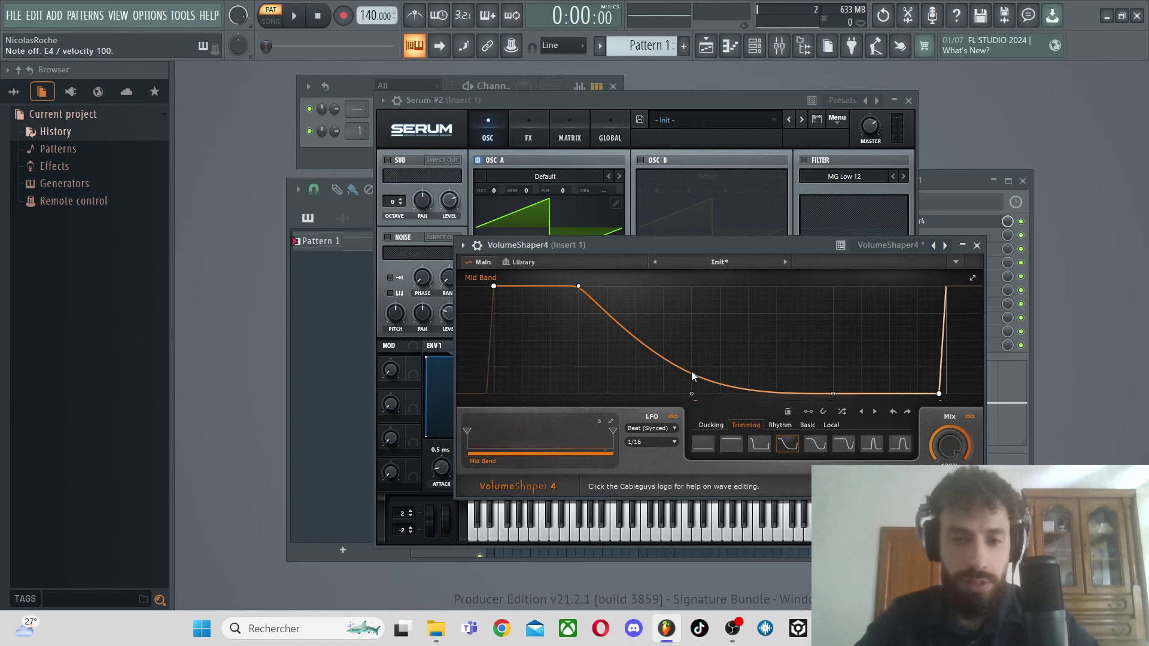
Apply the third Ducking curve in VolumeShaper4 and set its beat loop length to 1/4.
click(721, 427)
click(760, 445)
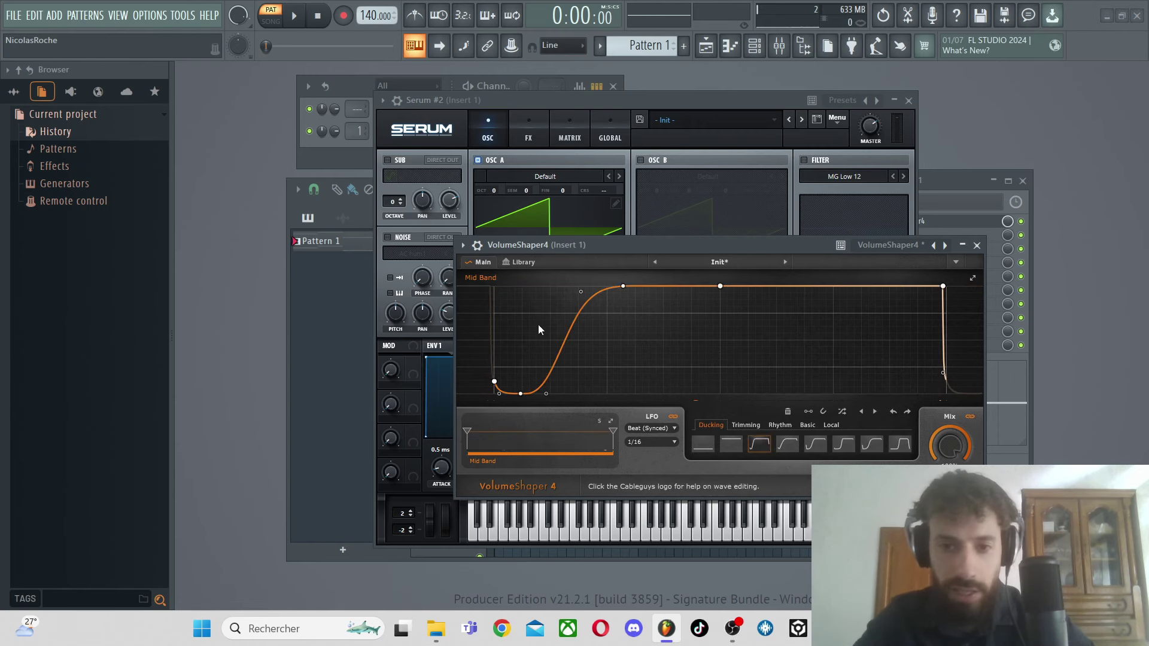
click(651, 442)
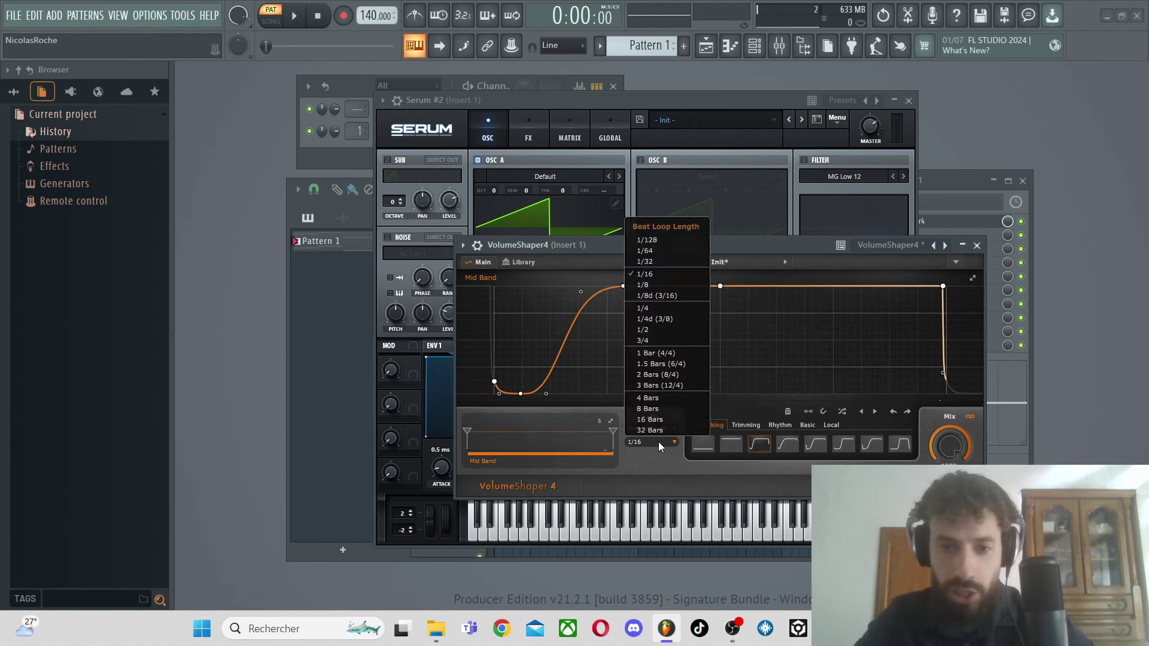
click(649, 308)
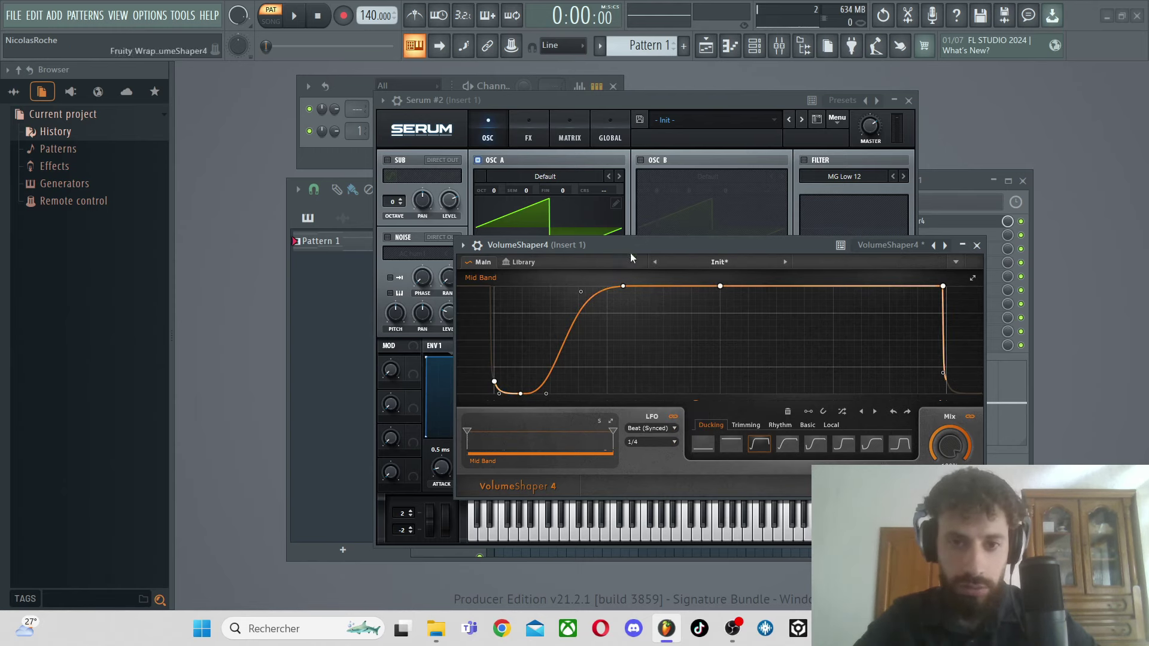
Close the VolumeShaper4 window and delete the effect from mixer Insert 1's first slot.
drag(631, 252, 637, 291)
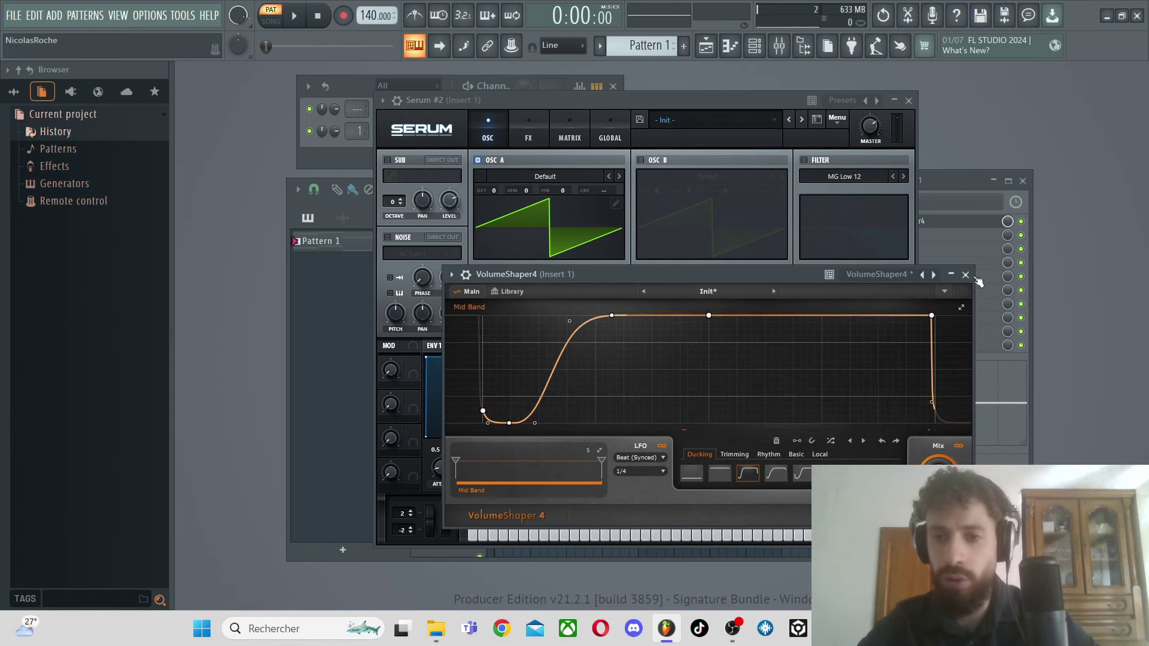
click(966, 275)
click(978, 282)
click(872, 221)
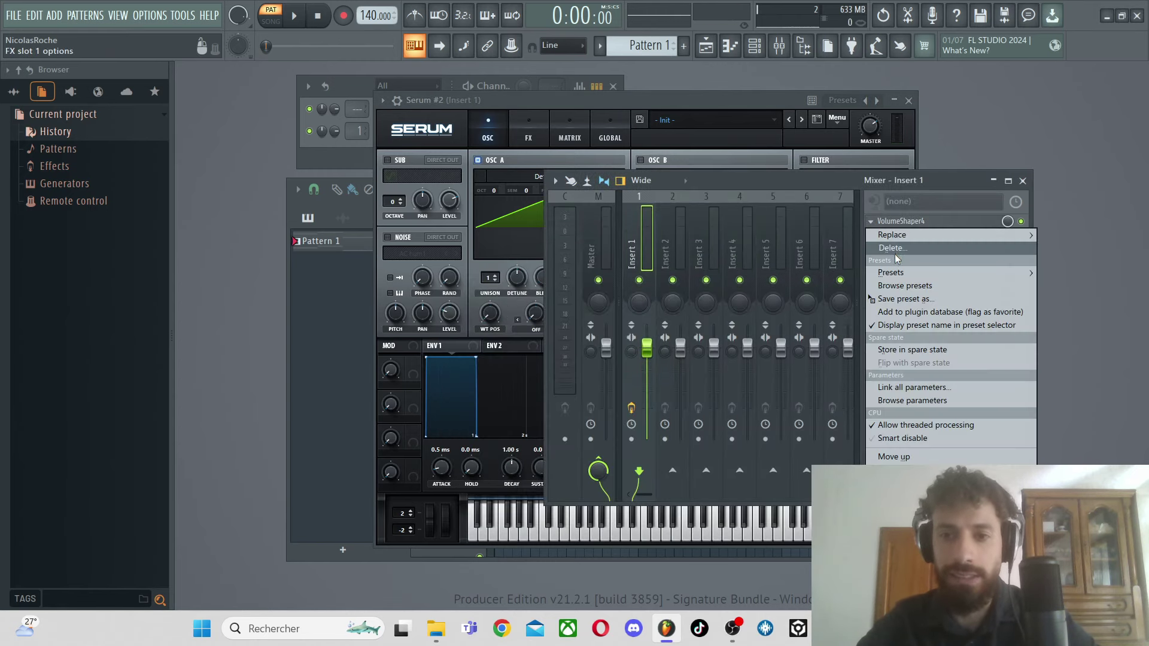
click(895, 253)
key(Return)
Try LFO 1 modulation on Oscillator A's coarse pitch in Serum #2, then remove the modulation and check the effects page.
drag(473, 95, 472, 126)
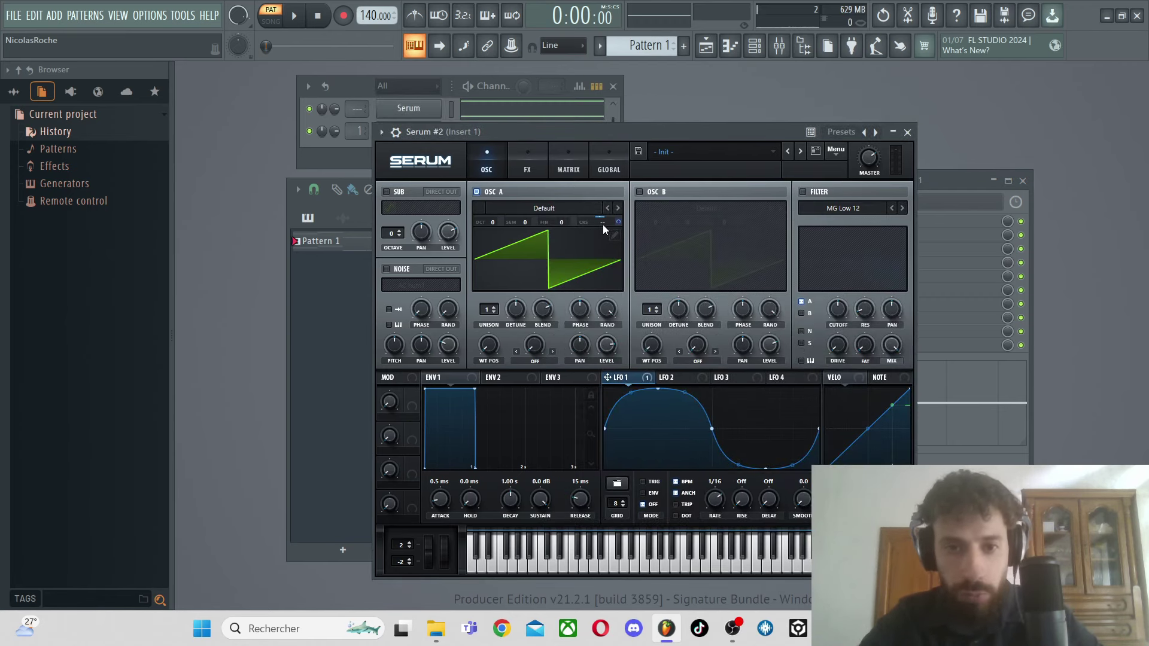
key(c)
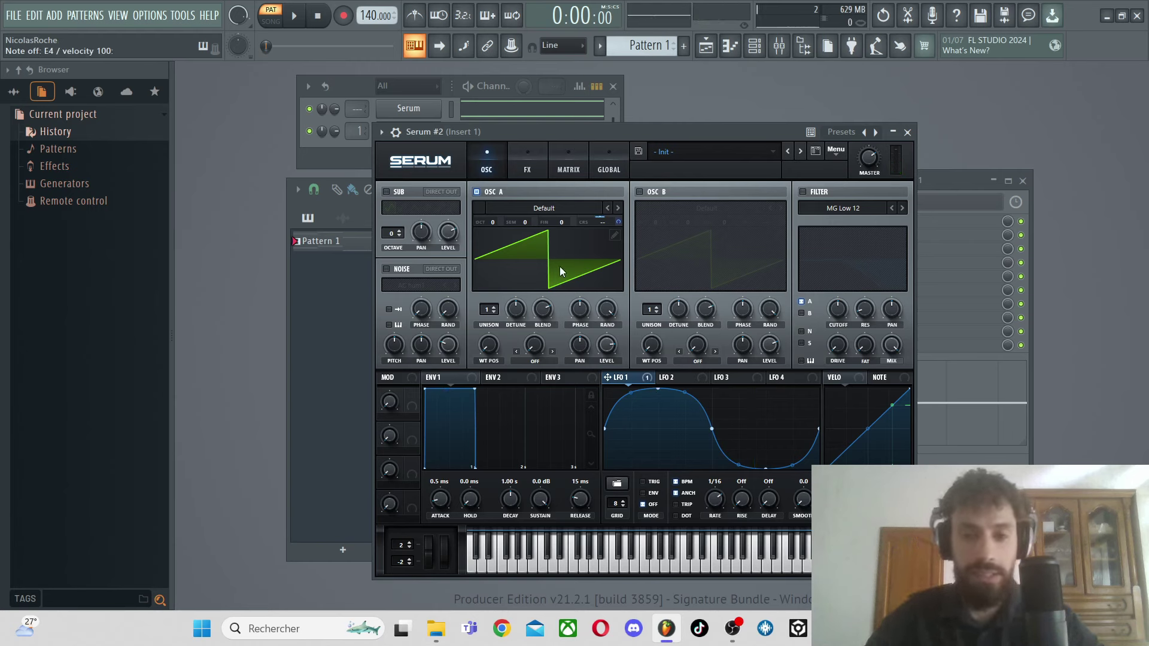
right_click(608, 377)
click(662, 423)
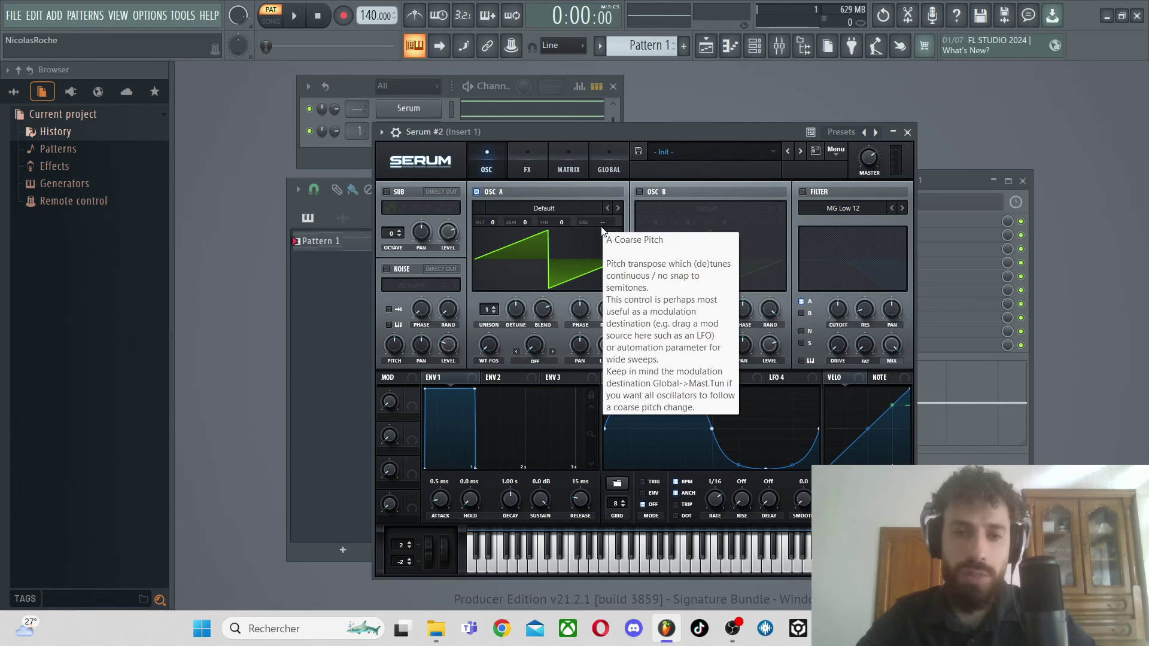
click(527, 171)
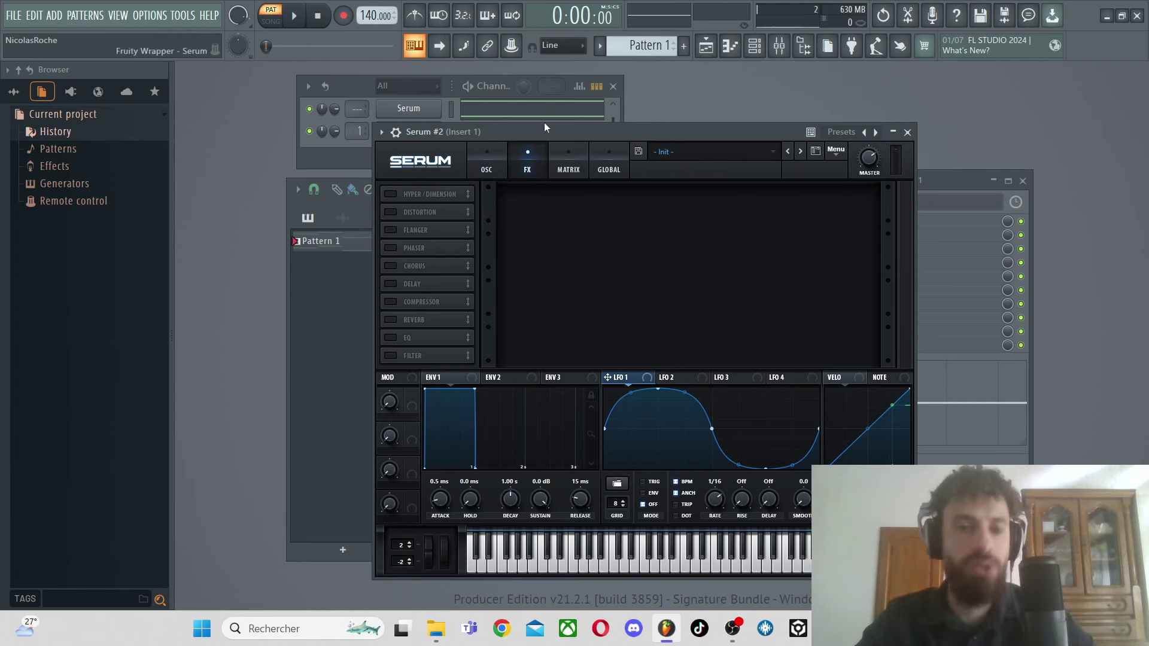
click(483, 160)
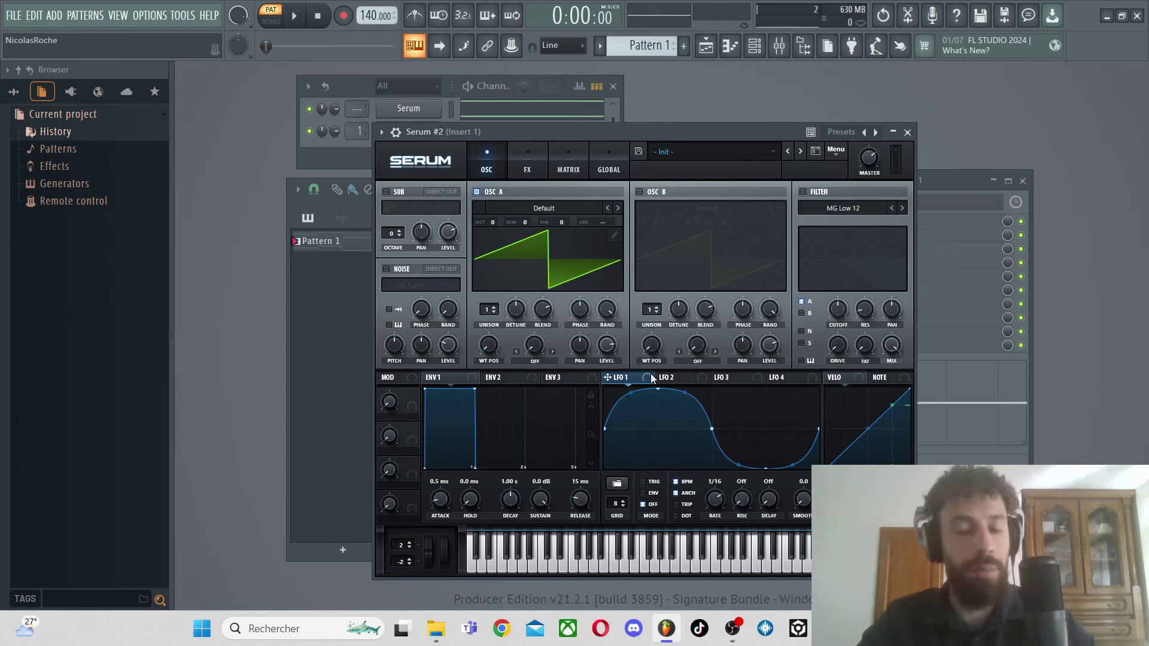
Play Pattern 1's Serum notes through in the piano roll, then close it.
click(482, 104)
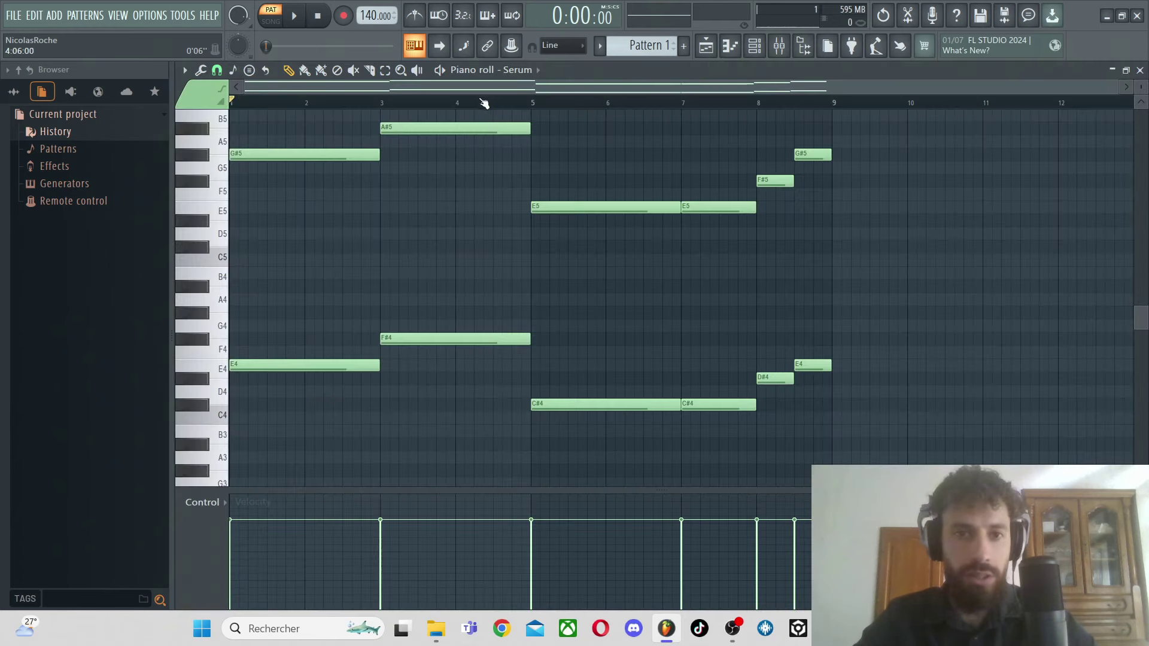
scroll(533, 155, up, 2)
scroll(590, 210, down, 1)
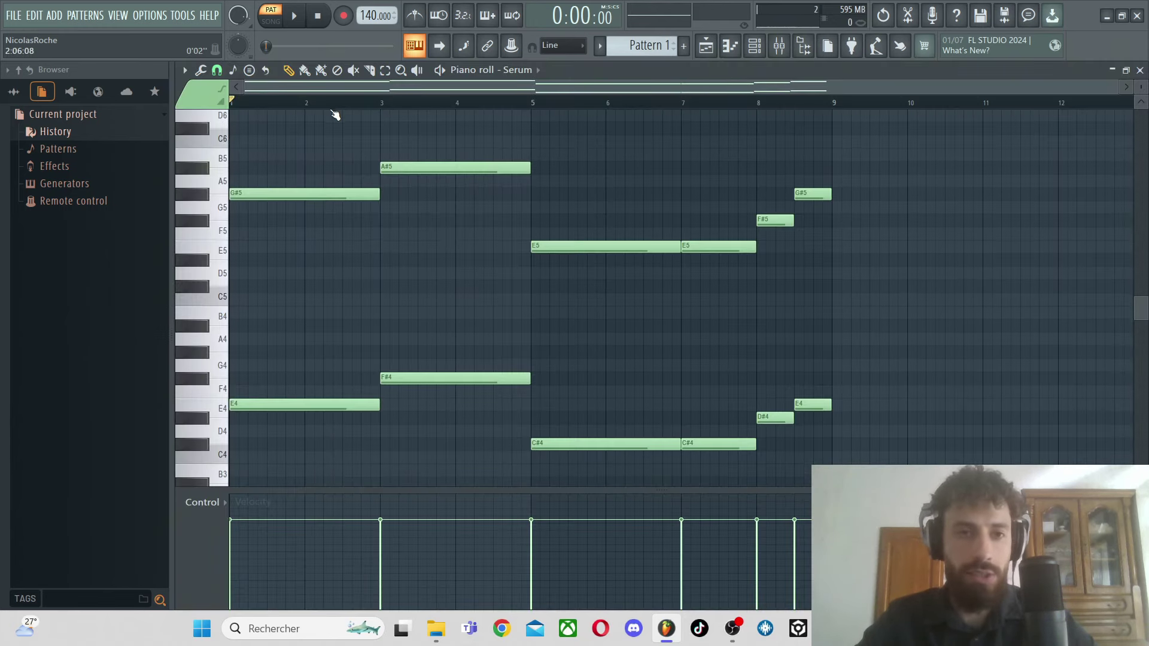
key(space)
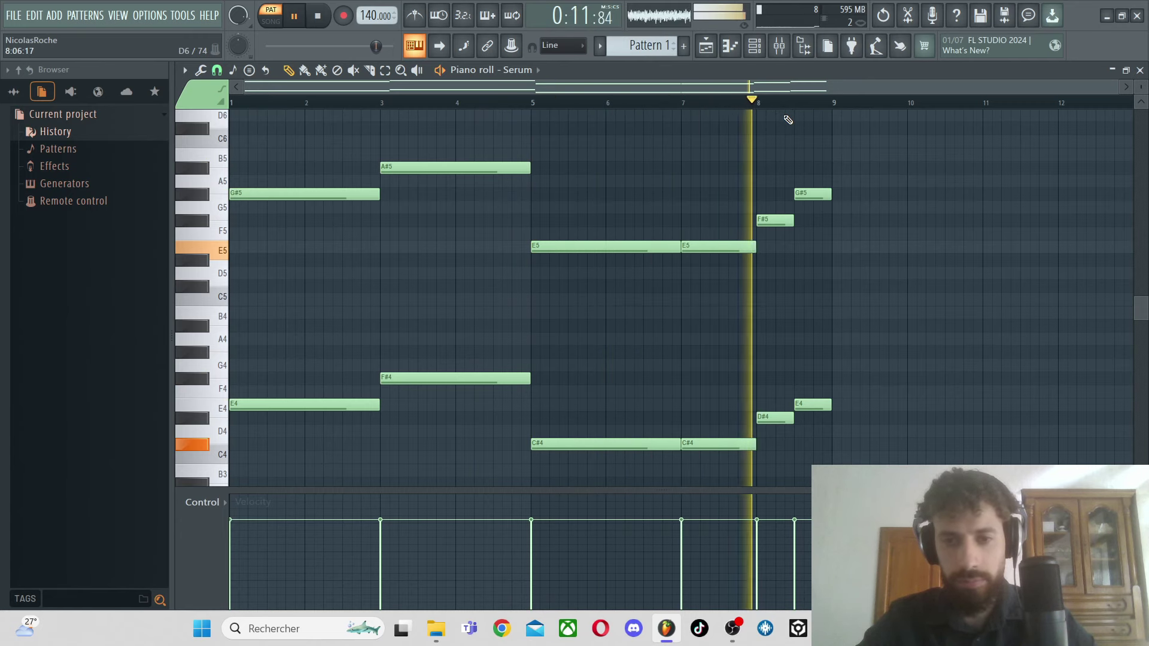
key(space)
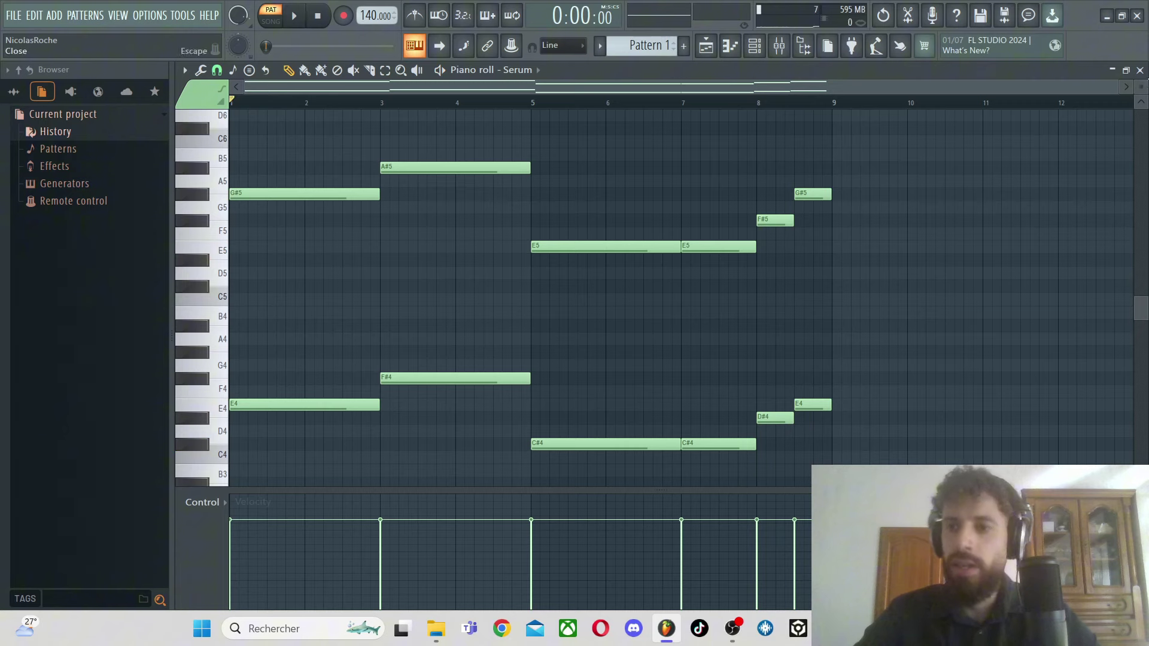
click(1139, 70)
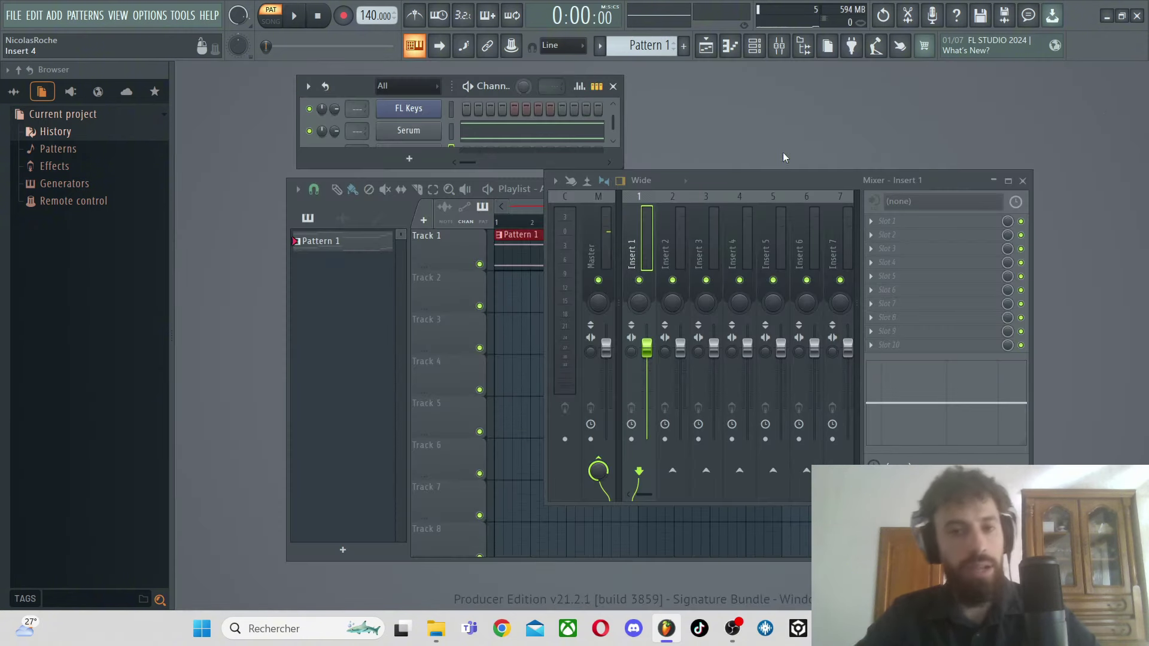
Assign LFO 1 to the filter cutoff in the first Serum instance, lower the cutoff to 27 Hz, and audition the sound.
click(409, 130)
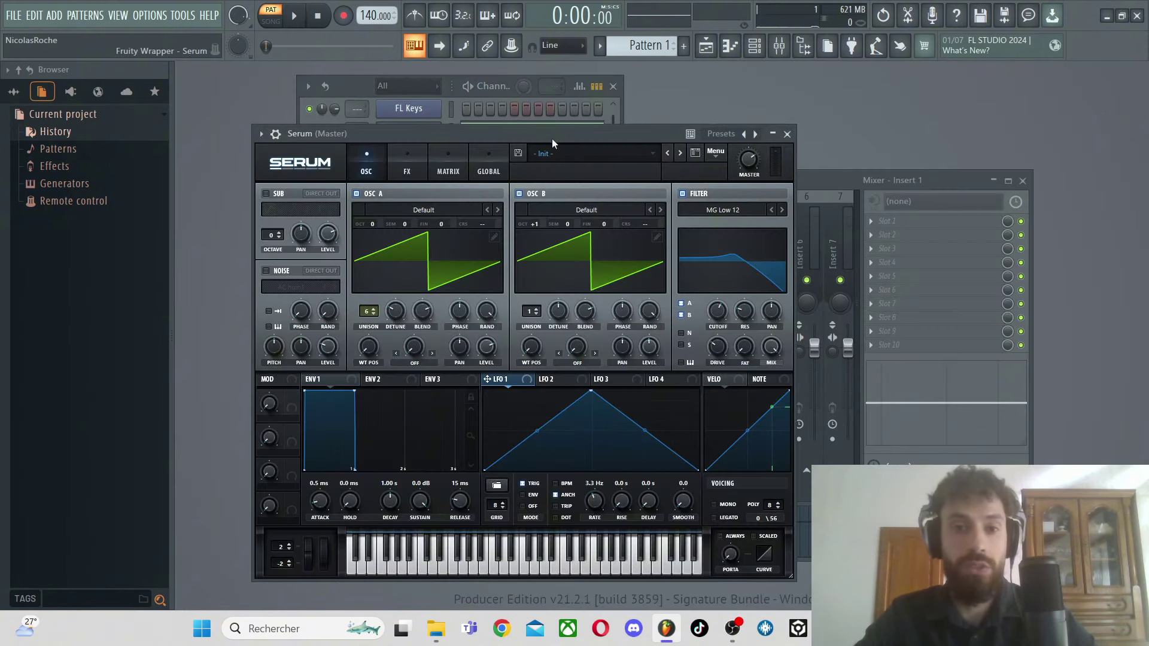
drag(551, 139, 565, 138)
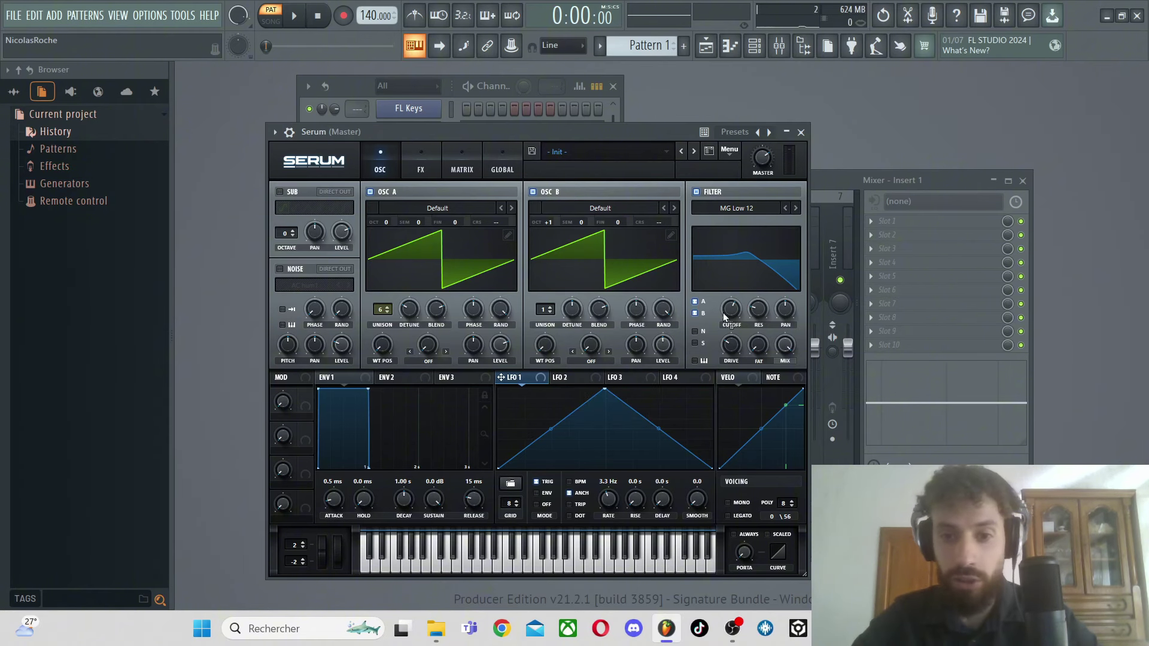
drag(735, 320, 724, 332)
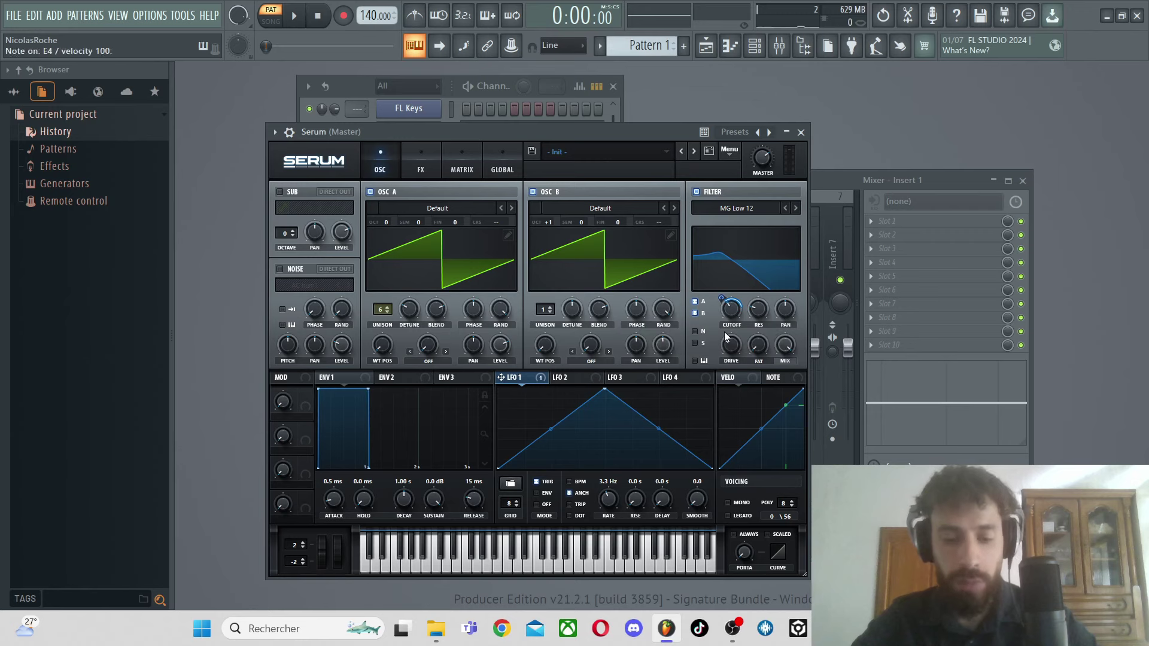
drag(442, 79, 445, 79)
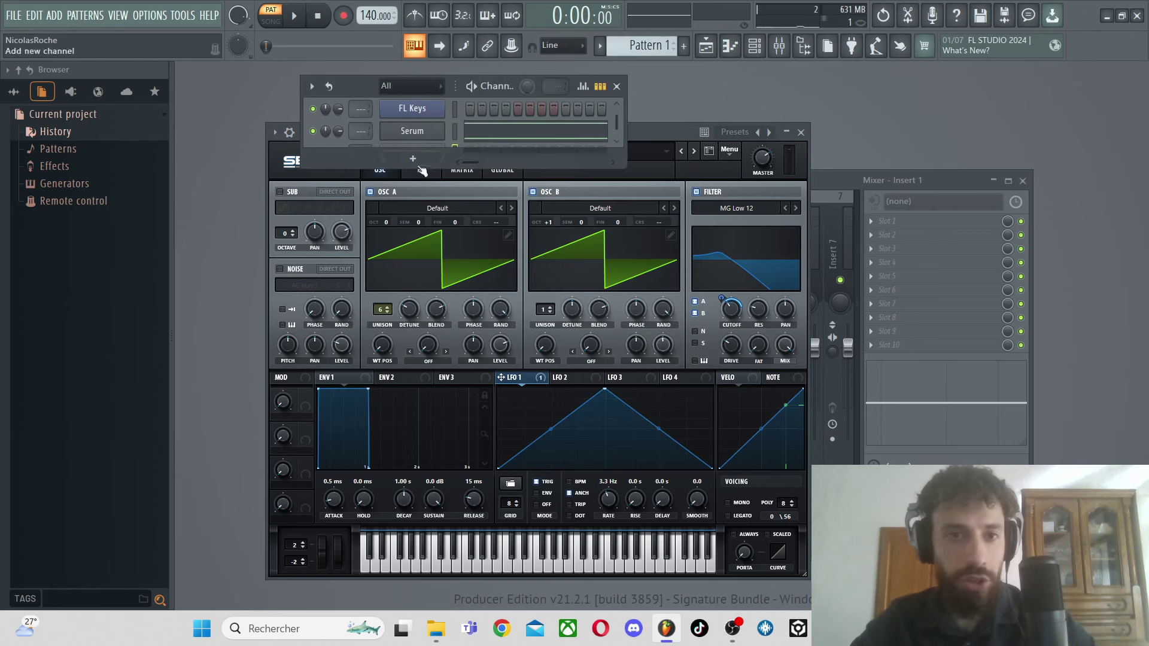
click(453, 132)
drag(640, 134, 658, 156)
key(c)
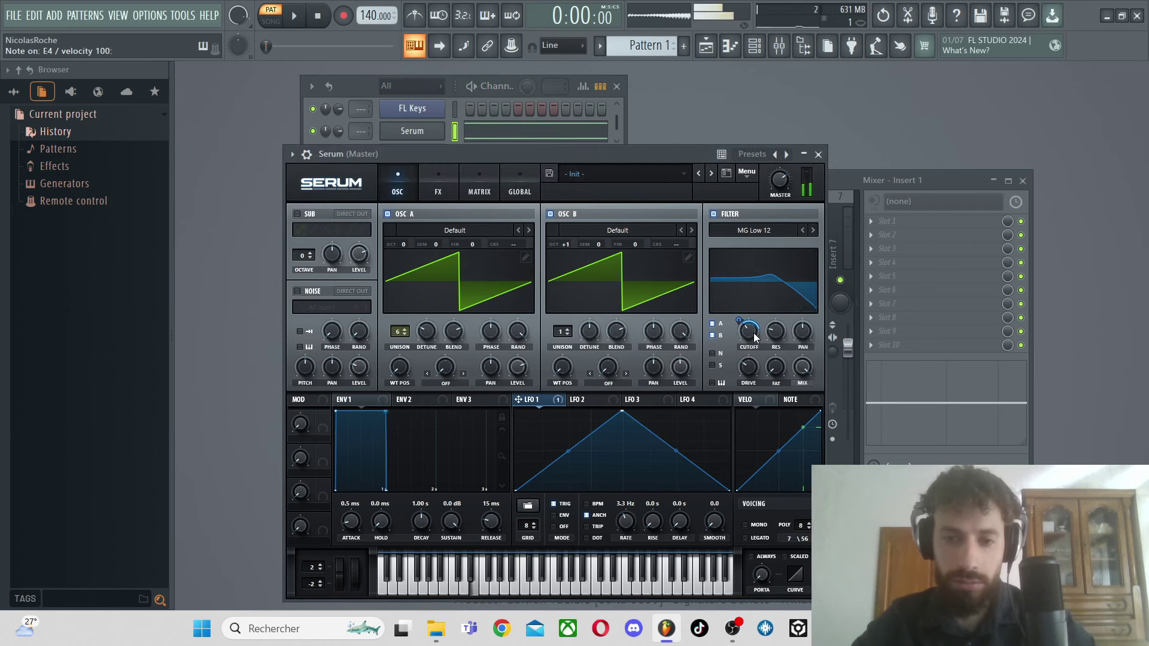
mouse_move(753, 333)
mouse_down()
mouse_move(751, 350)
mouse_move(753, 331)
mouse_up()
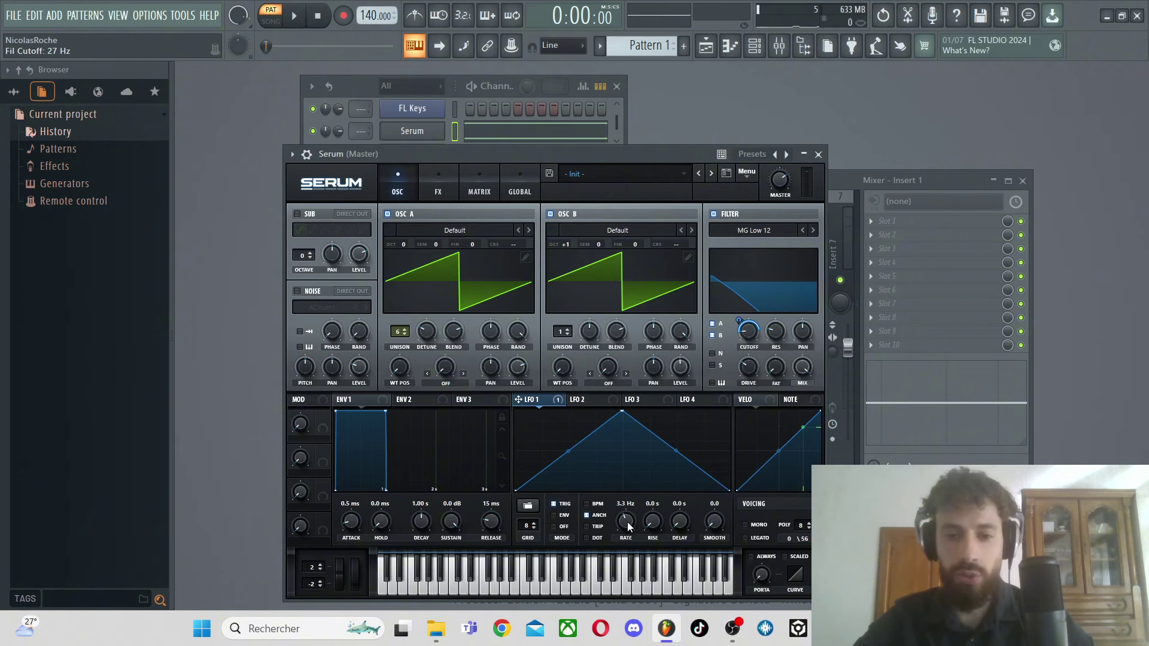
Try falling and rising LFO 1 ramps at different rates, finishing with a falling ramp at 4.5 Hz.
drag(627, 522, 627, 515)
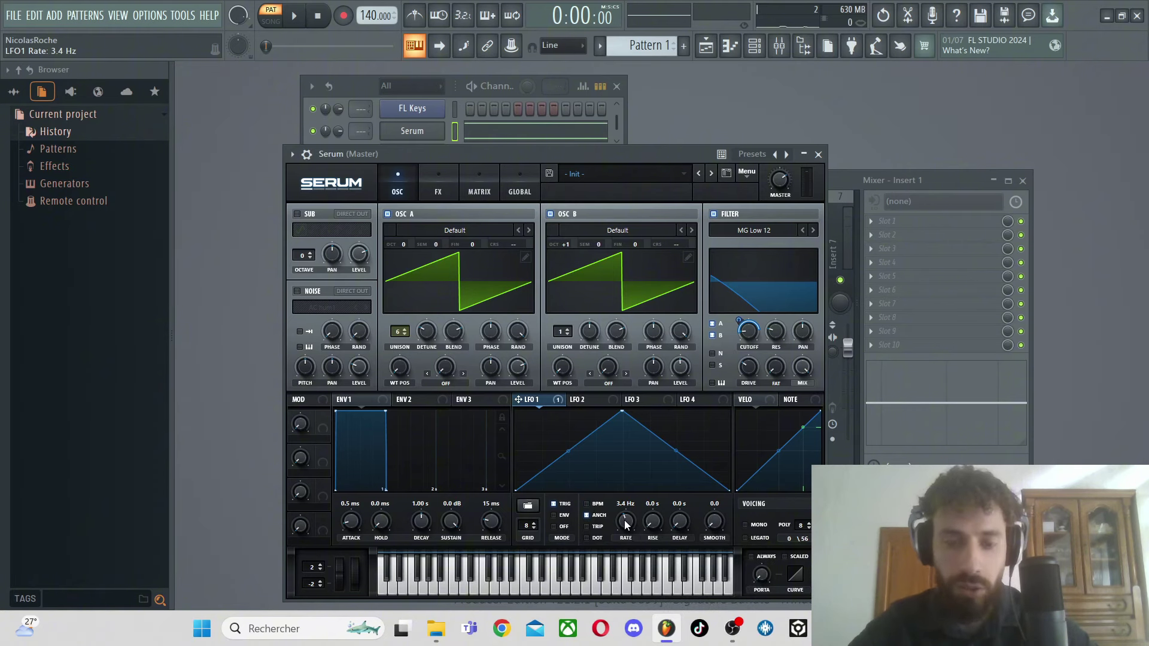
drag(623, 519, 642, 536)
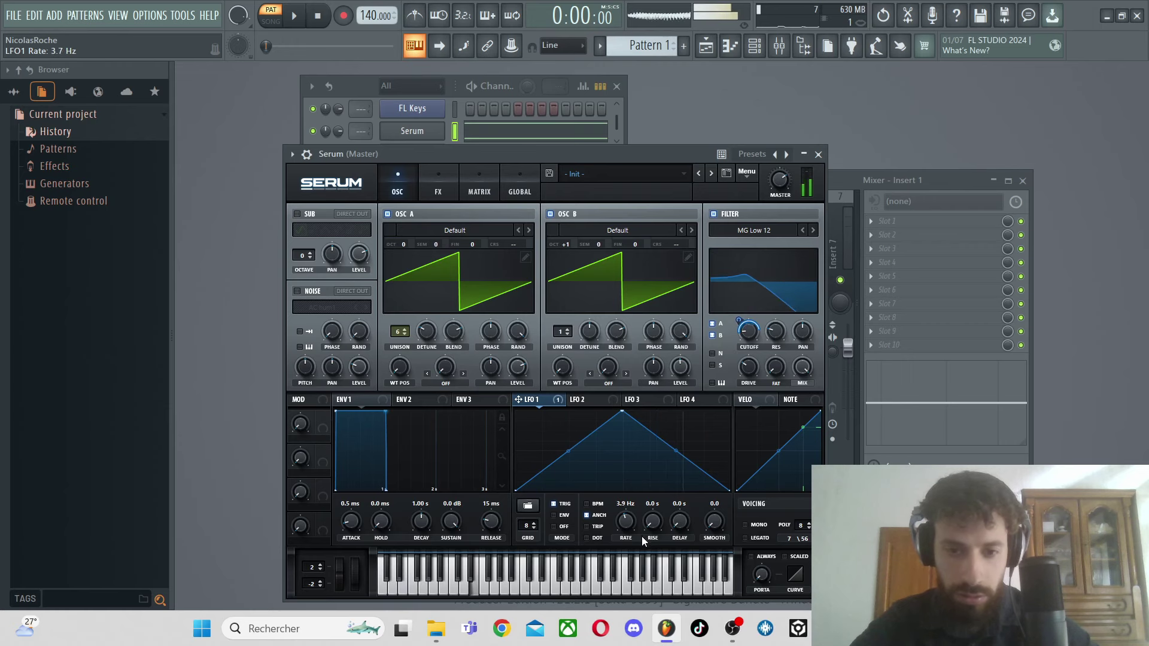
drag(624, 413, 515, 357)
mouse_move(632, 521)
mouse_down()
mouse_move(630, 475)
mouse_move(638, 534)
mouse_up()
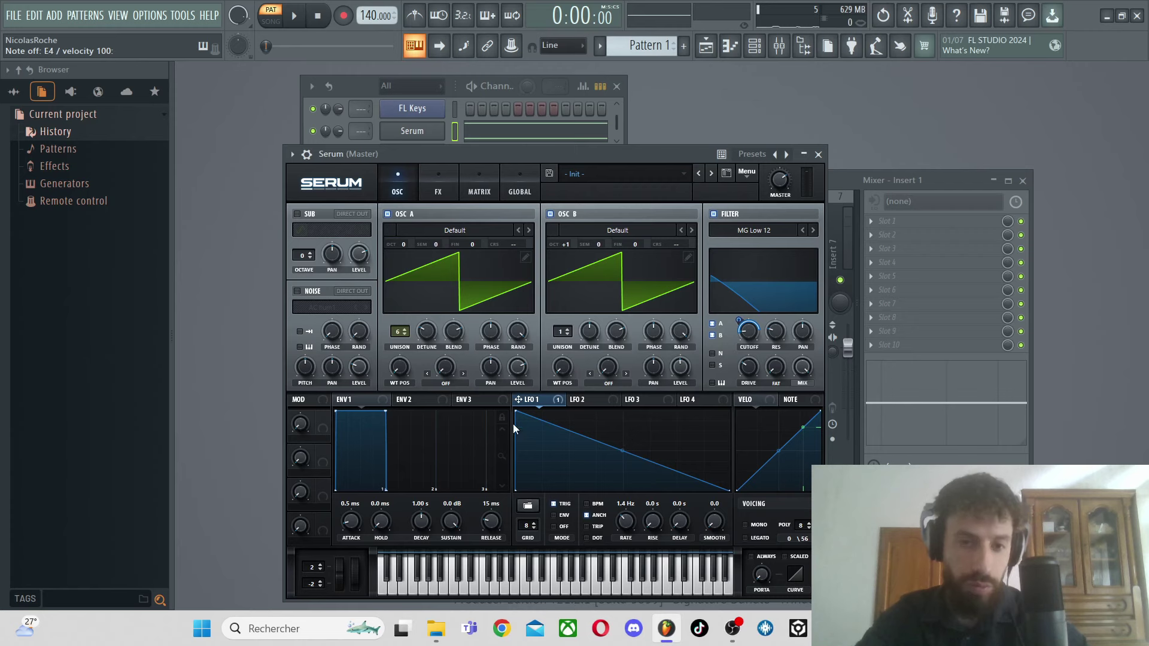
drag(519, 412, 741, 379)
mouse_move(631, 527)
mouse_down()
mouse_move(626, 488)
mouse_move(632, 511)
mouse_up()
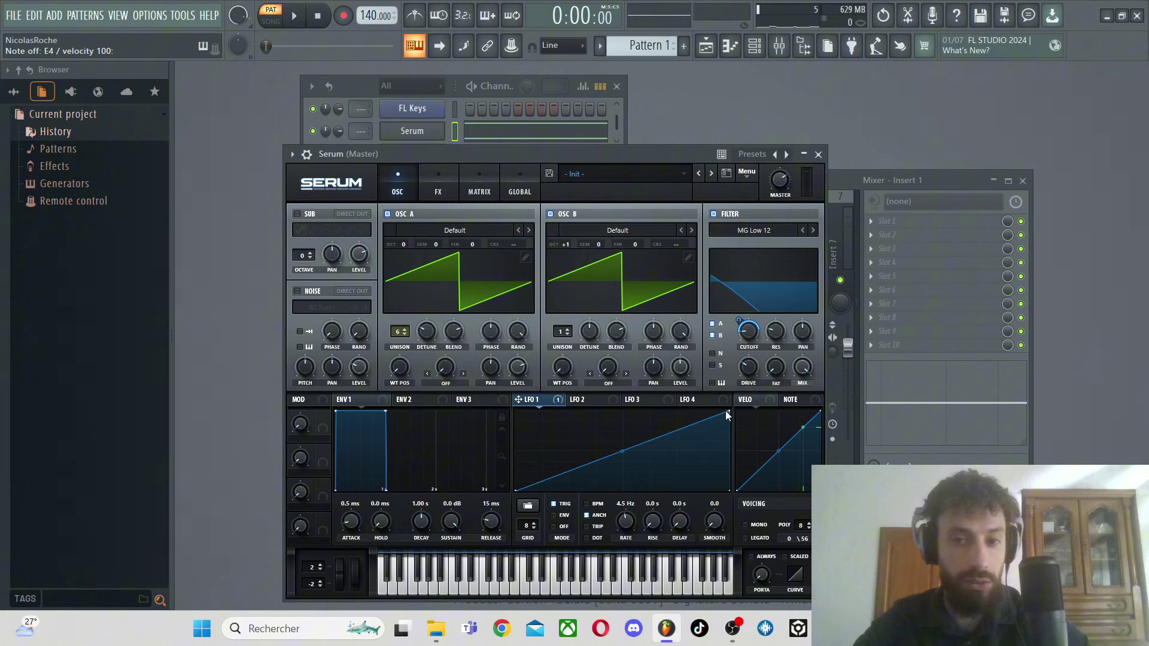
drag(731, 412, 513, 398)
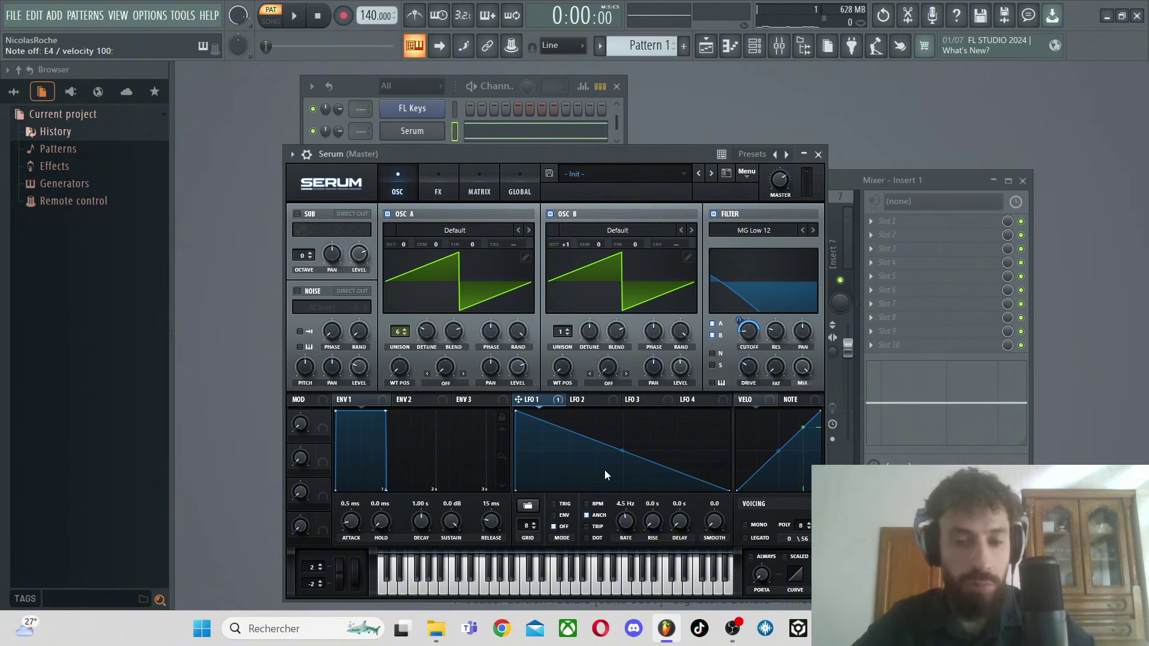
Audition notes with LFO 1 in Off and Env modes, then return it to Trig mode.
key(c)
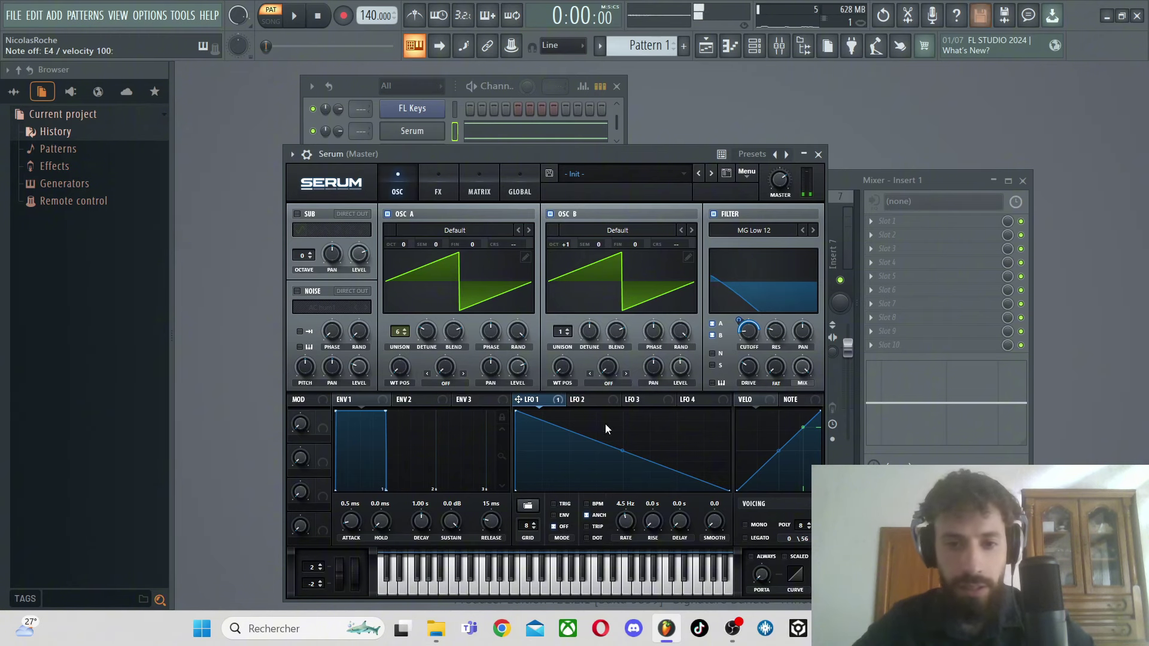
key(c)
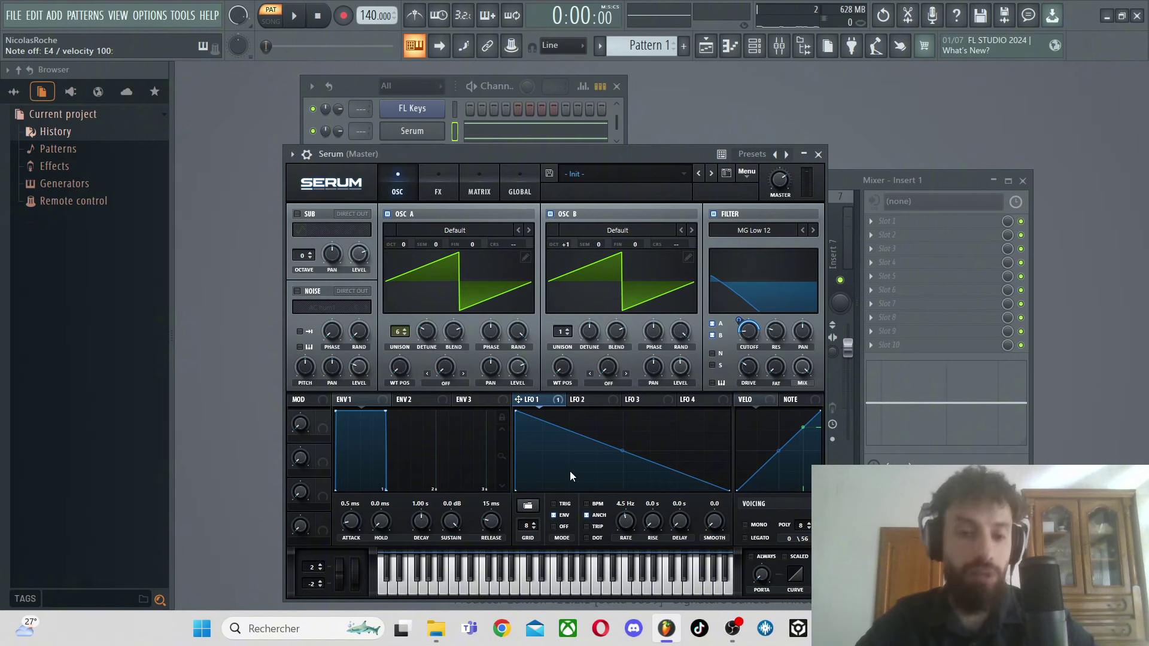
key(c)
key(c)
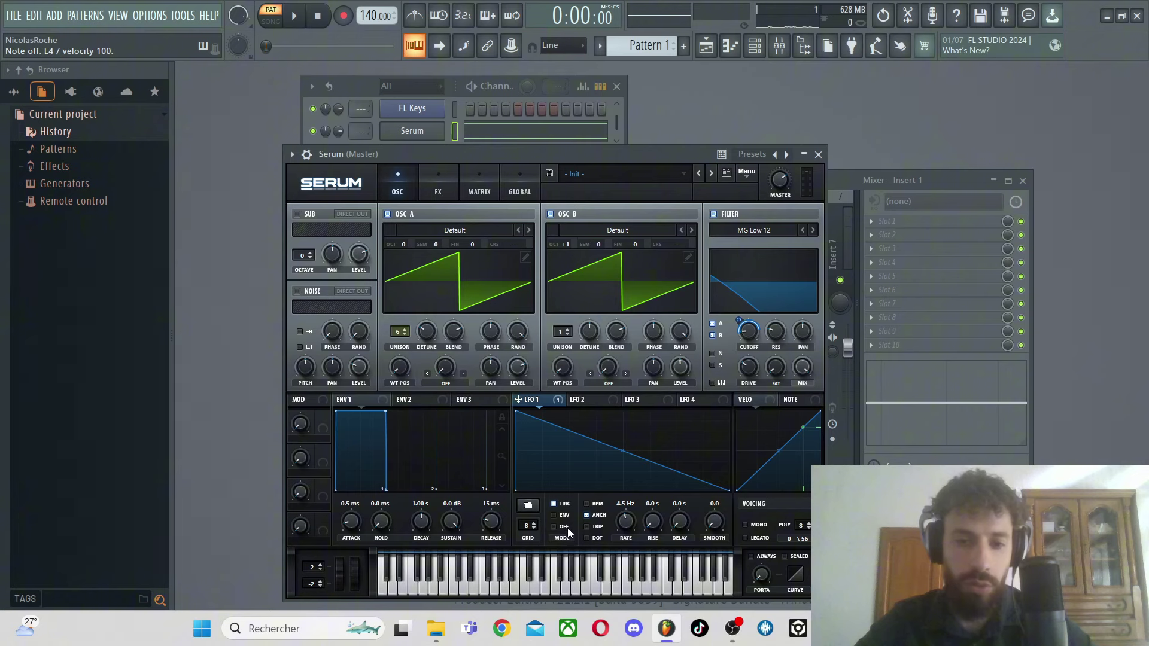
mouse_move(571, 528)
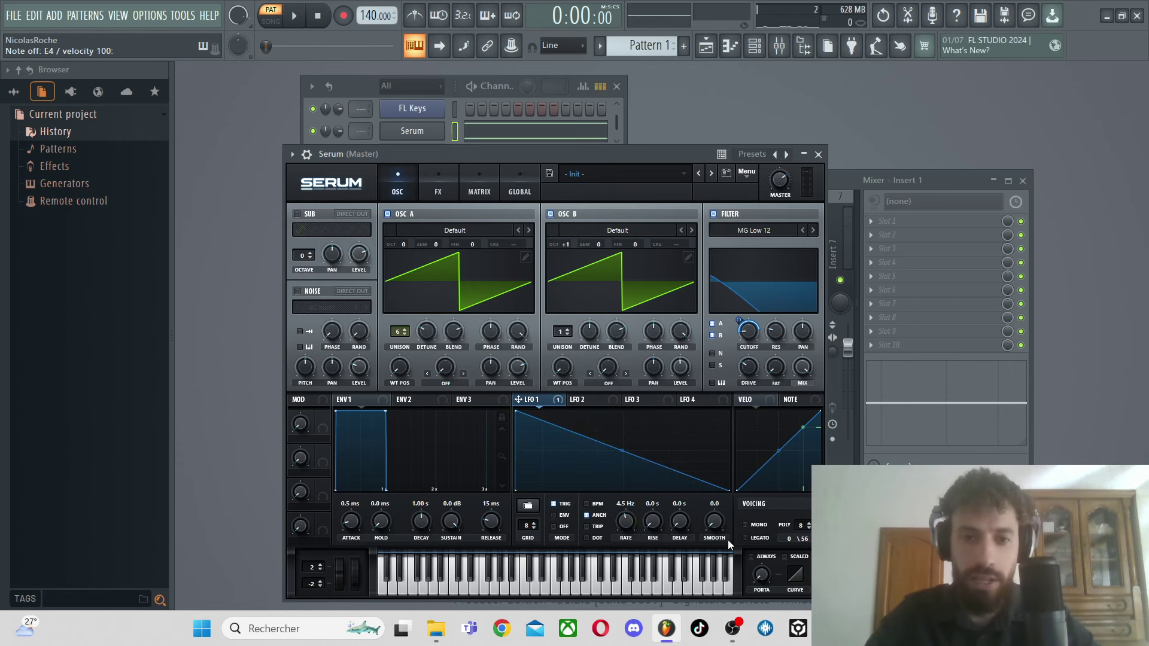
Set LFO 1's rate to 7.7 Hz and create an automation clip for Serum's LFO1 Rate parameter.
mouse_move(646, 502)
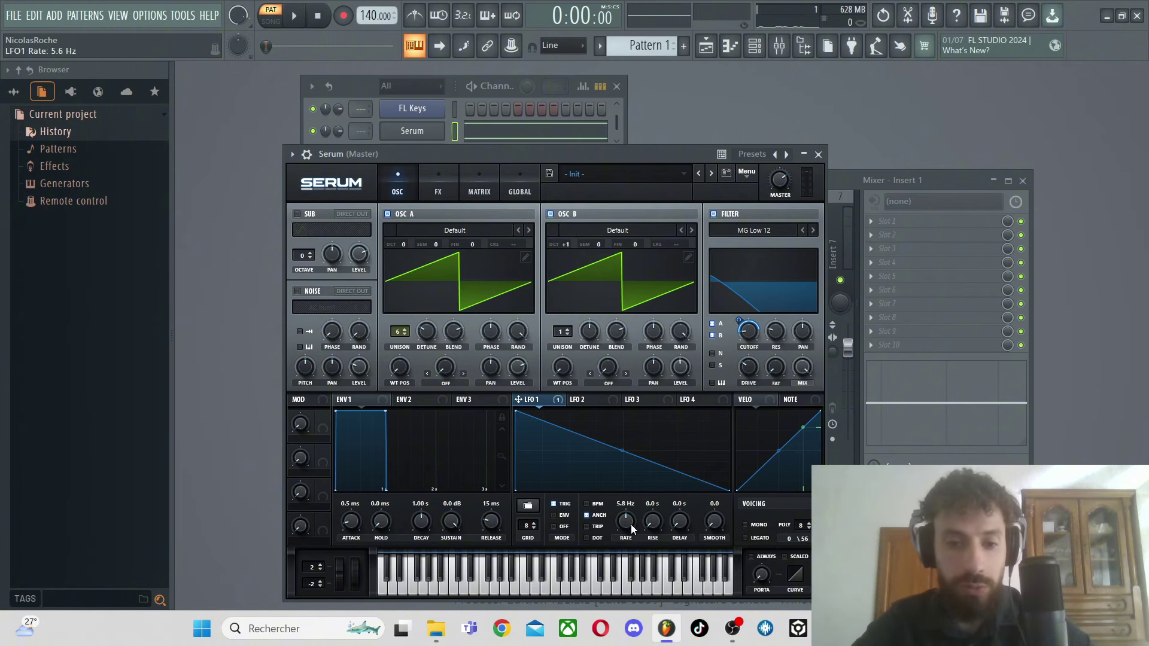
click(293, 155)
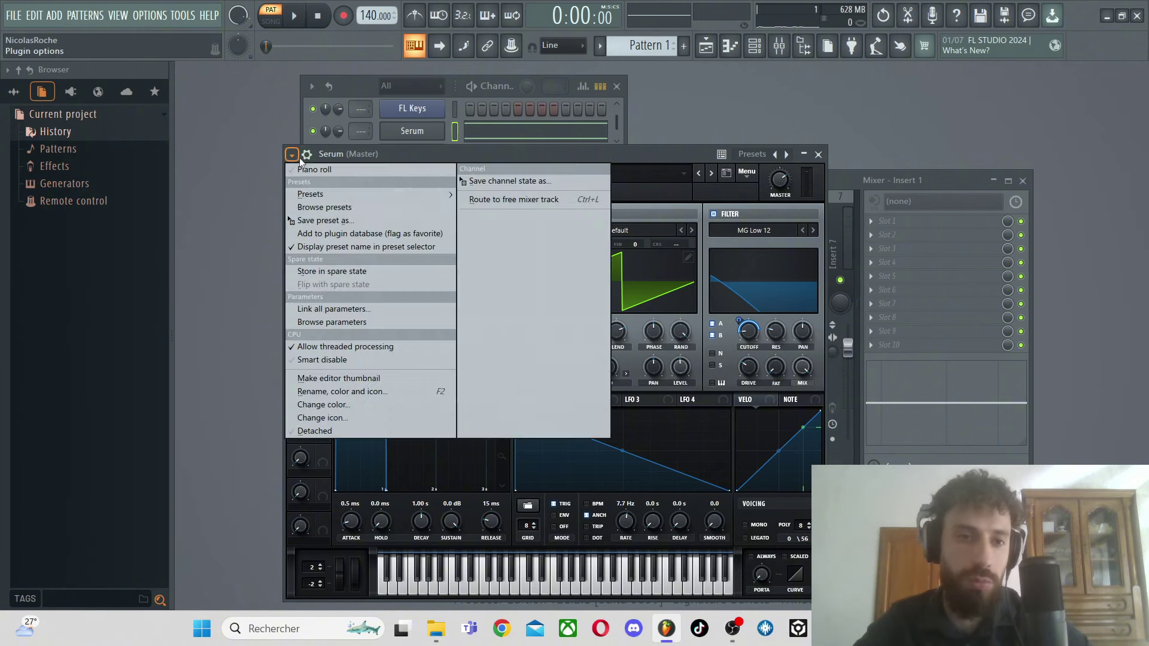
click(333, 323)
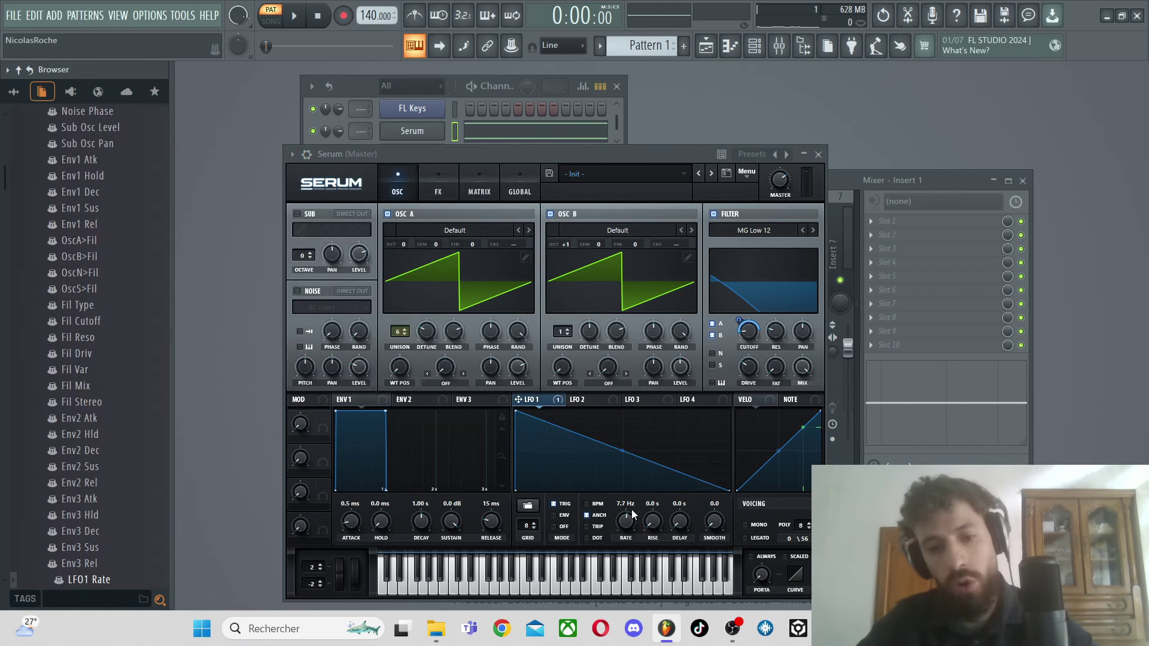
right_click(90, 581)
click(147, 481)
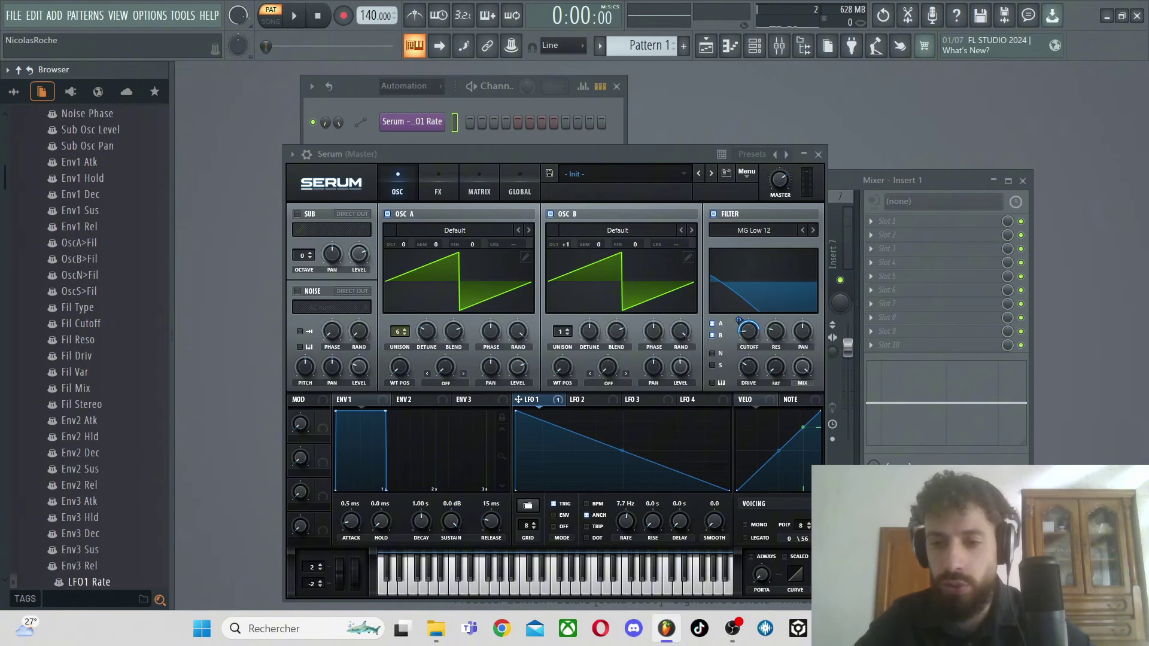
Shape the LFO1 Rate automation clip in the playlist with rises and dips up to bar 9, and play it in song mode.
key(F5)
click(941, 189)
ctrl+scroll(433, 169, up, 5)
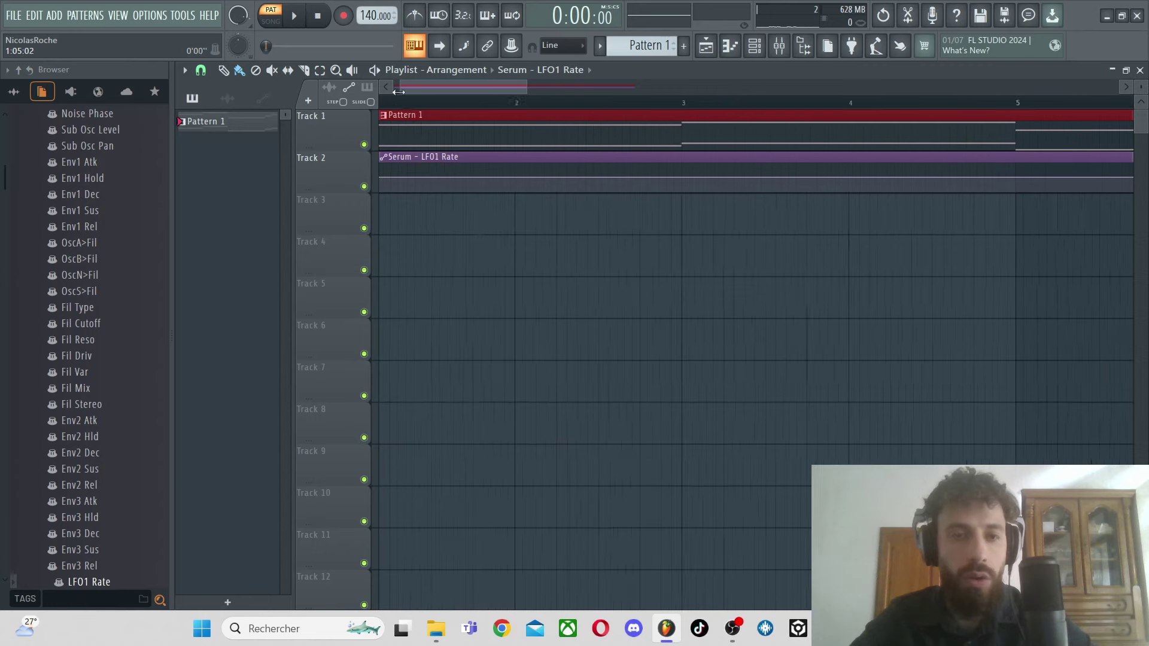
drag(383, 177, 383, 180)
click(394, 104)
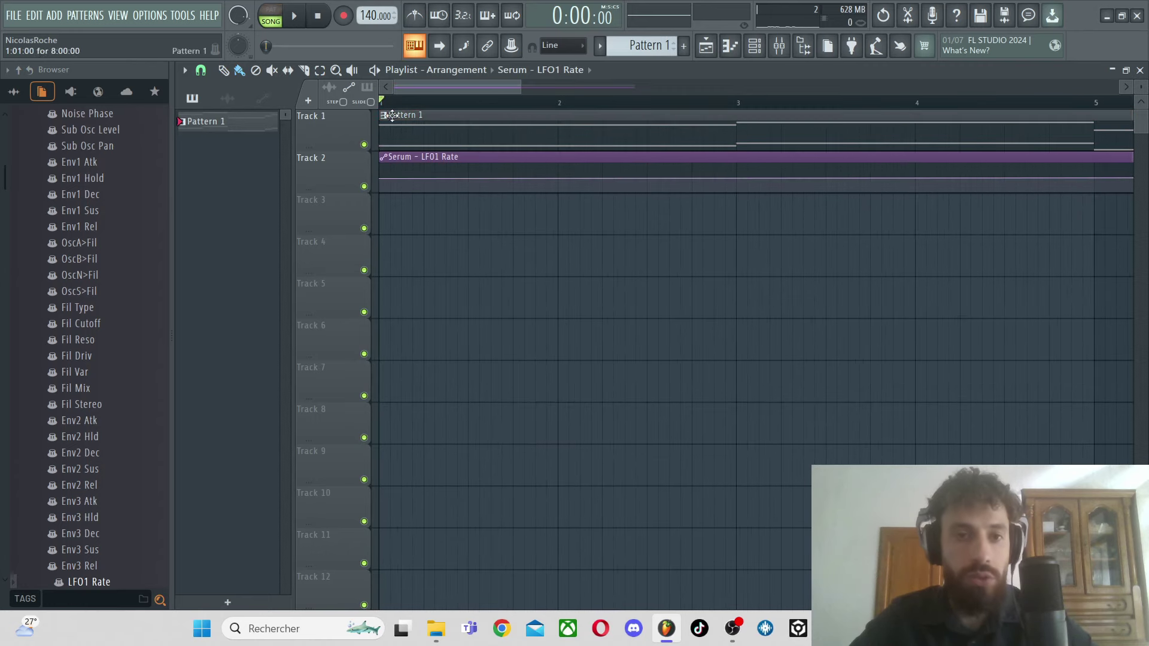
ctrl+scroll(394, 103, down, 4)
key(space)
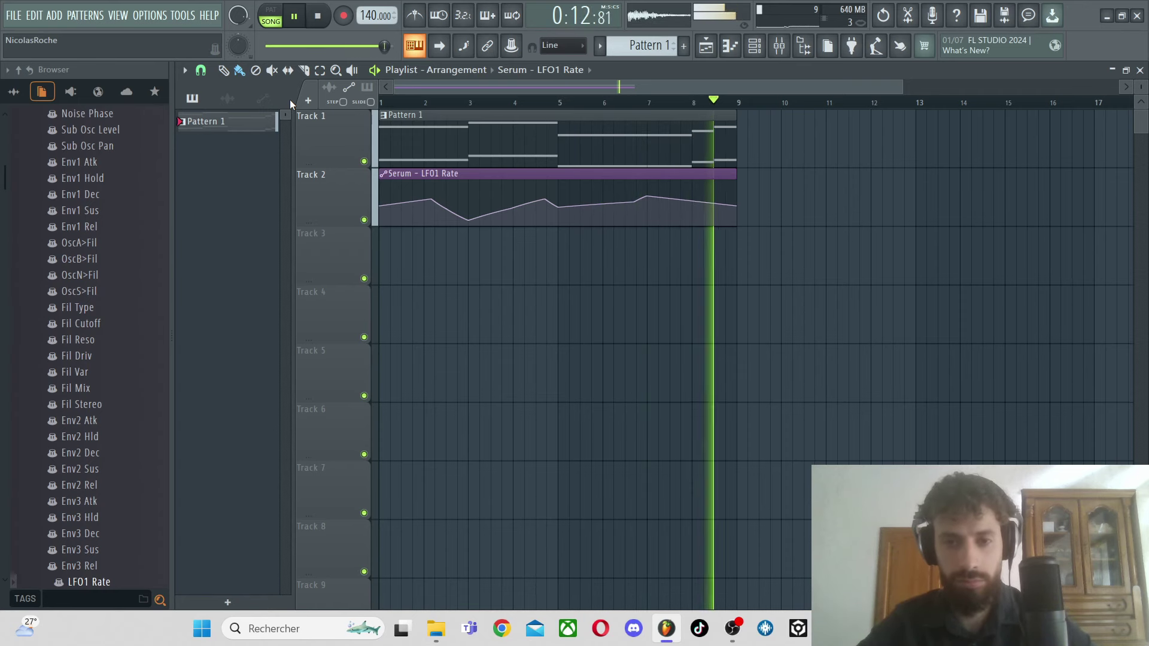
key(space)
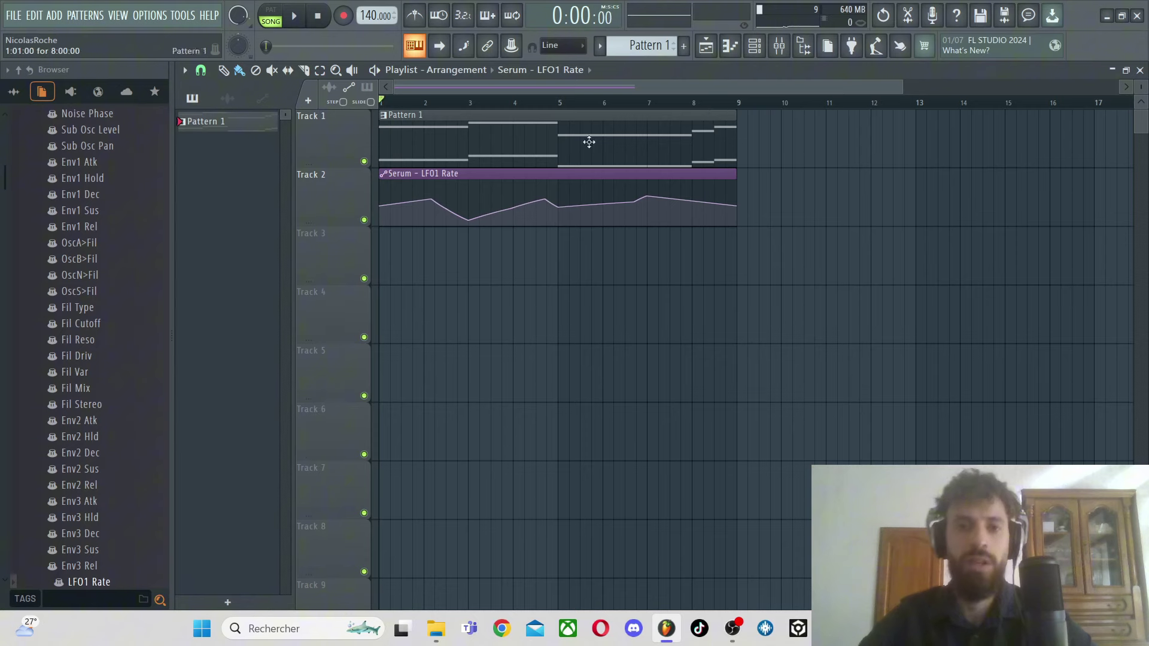
Use LFO 1 to modulate Serum's reverb mix, play the song and adjust the modulation.
click(1140, 70)
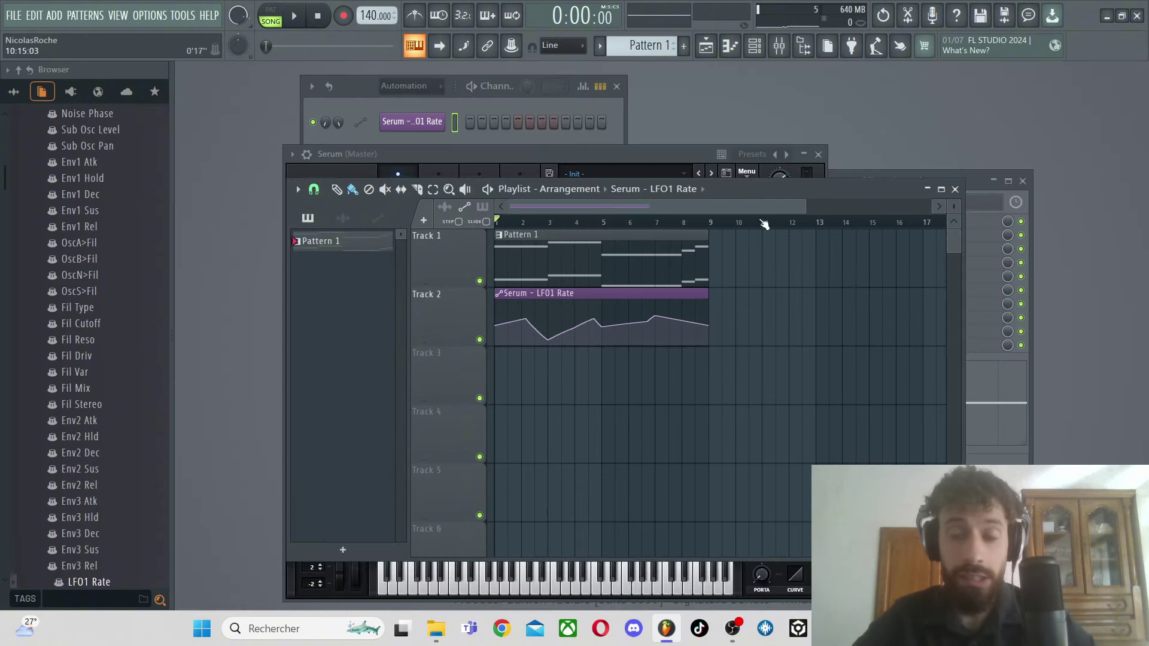
click(450, 141)
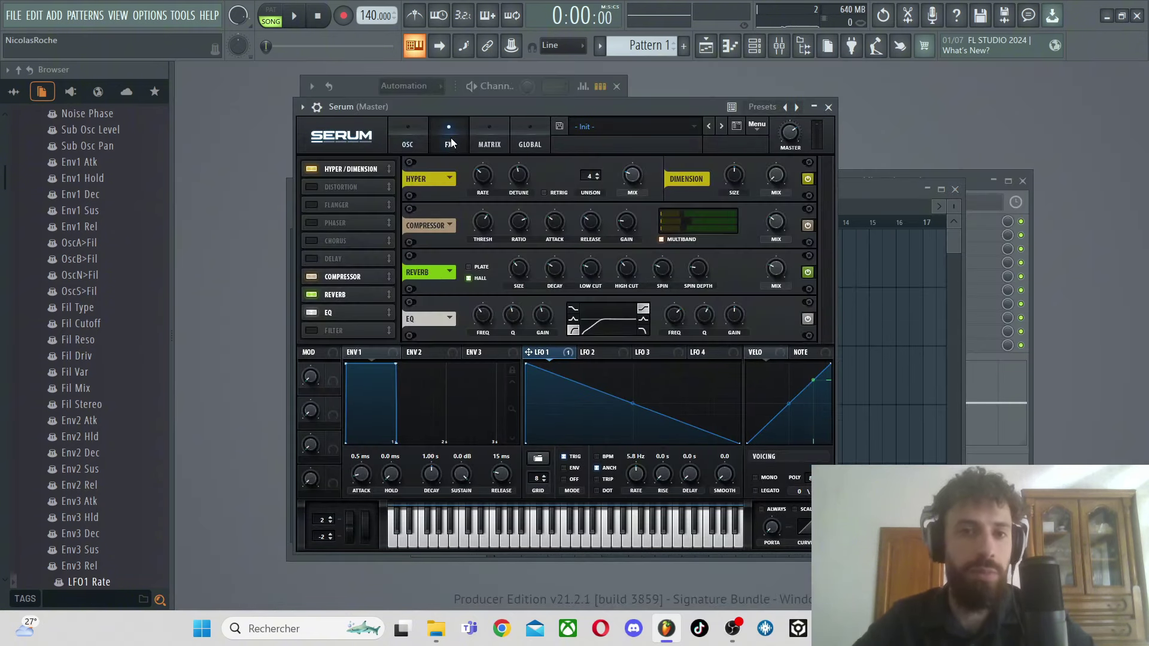
drag(655, 110, 652, 107)
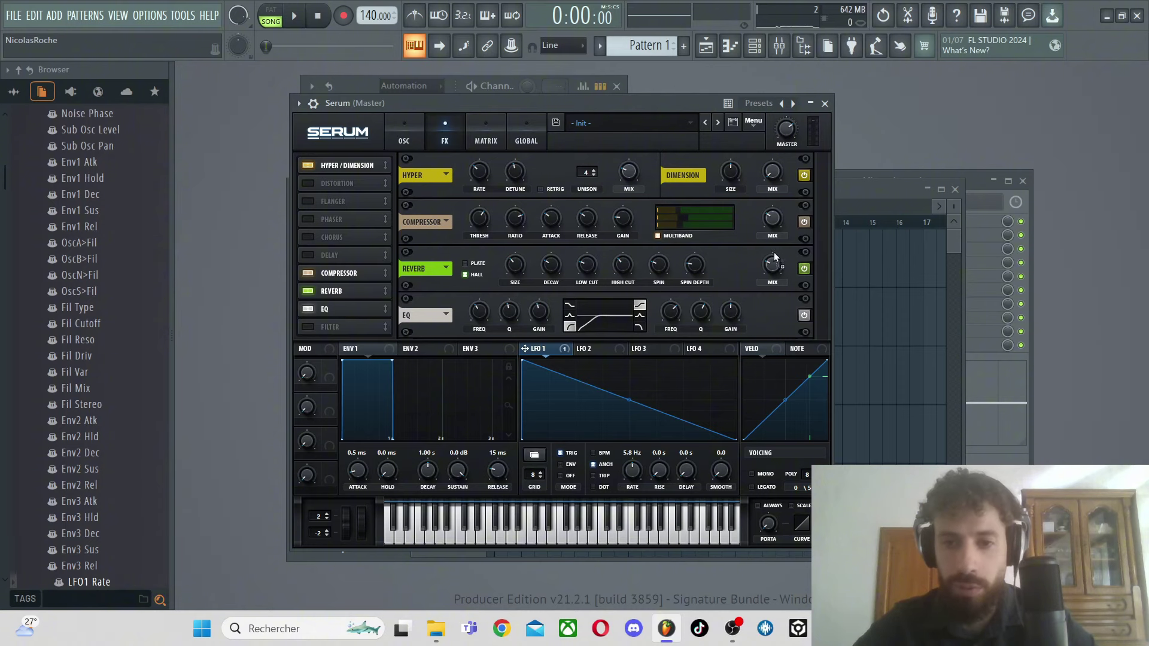
key(space)
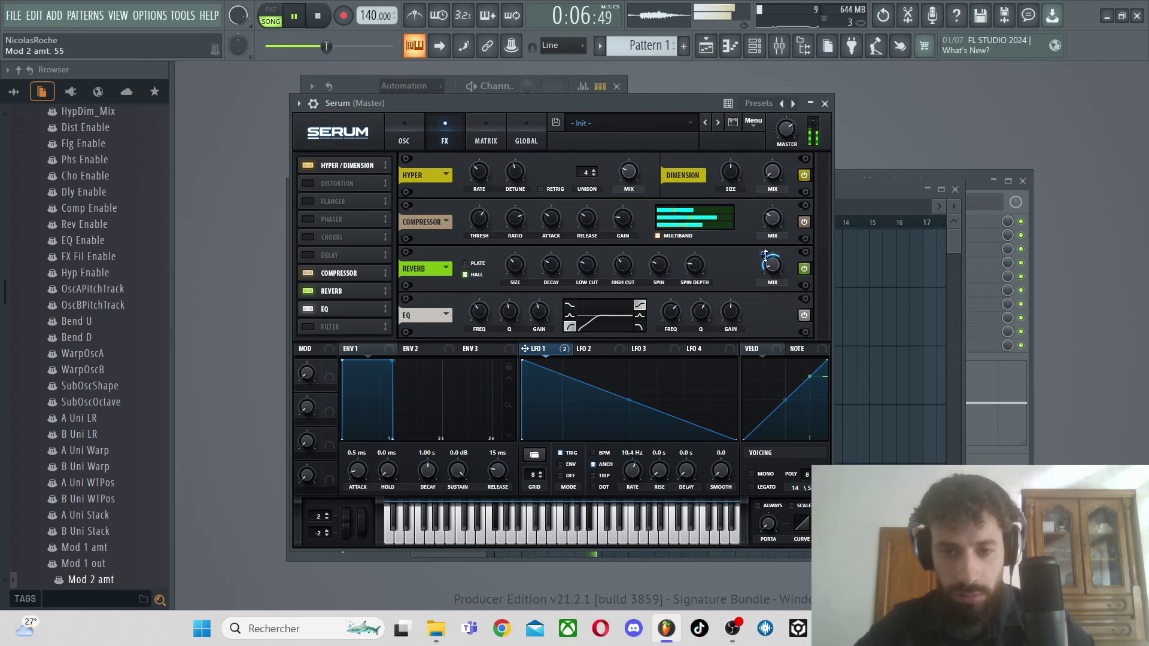
key(space)
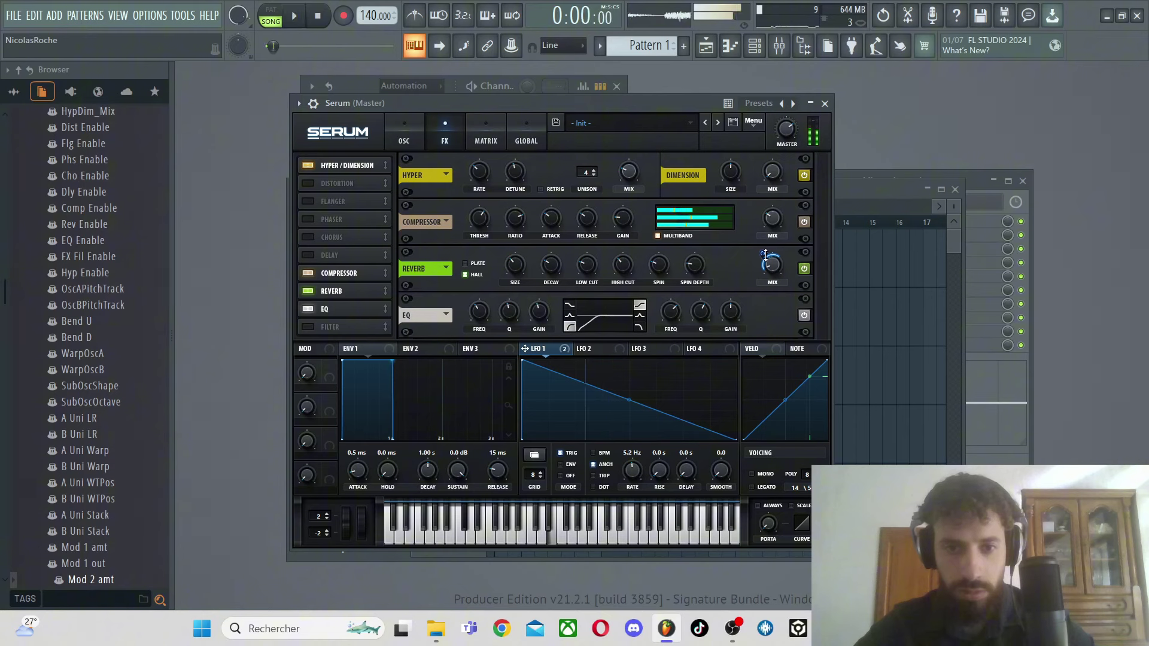
drag(766, 256, 767, 270)
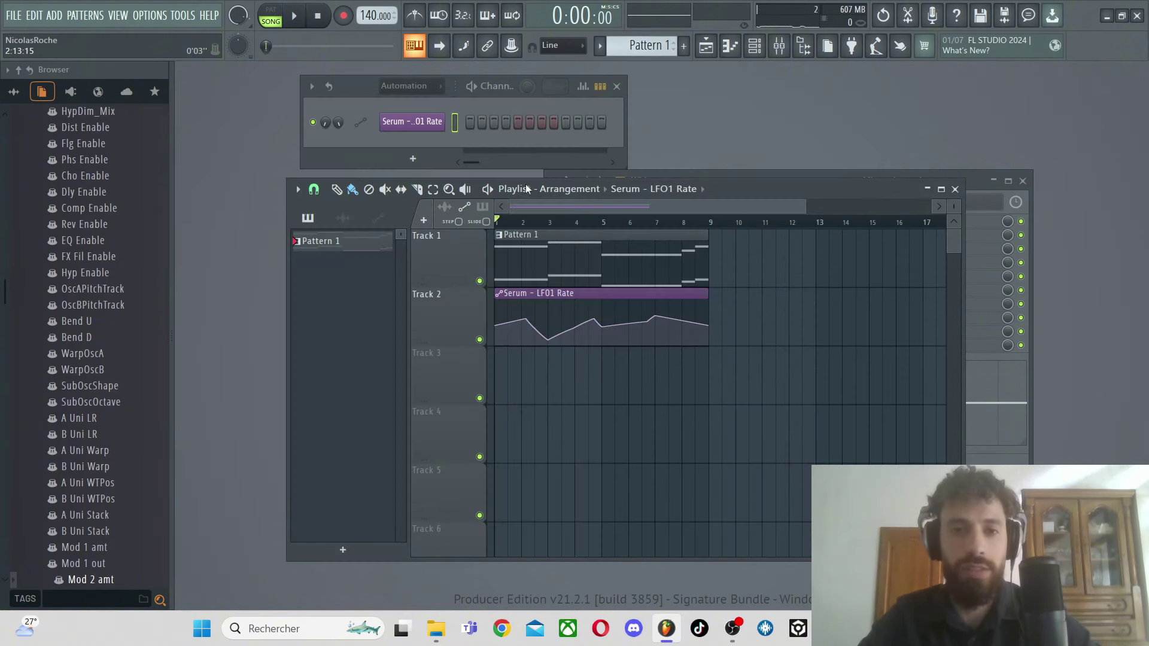
Set up Pattern 2 with a third Serum instance using LFO 1 at 1/16 on its filter cutoff, and play it.
drag(630, 44, 650, 41)
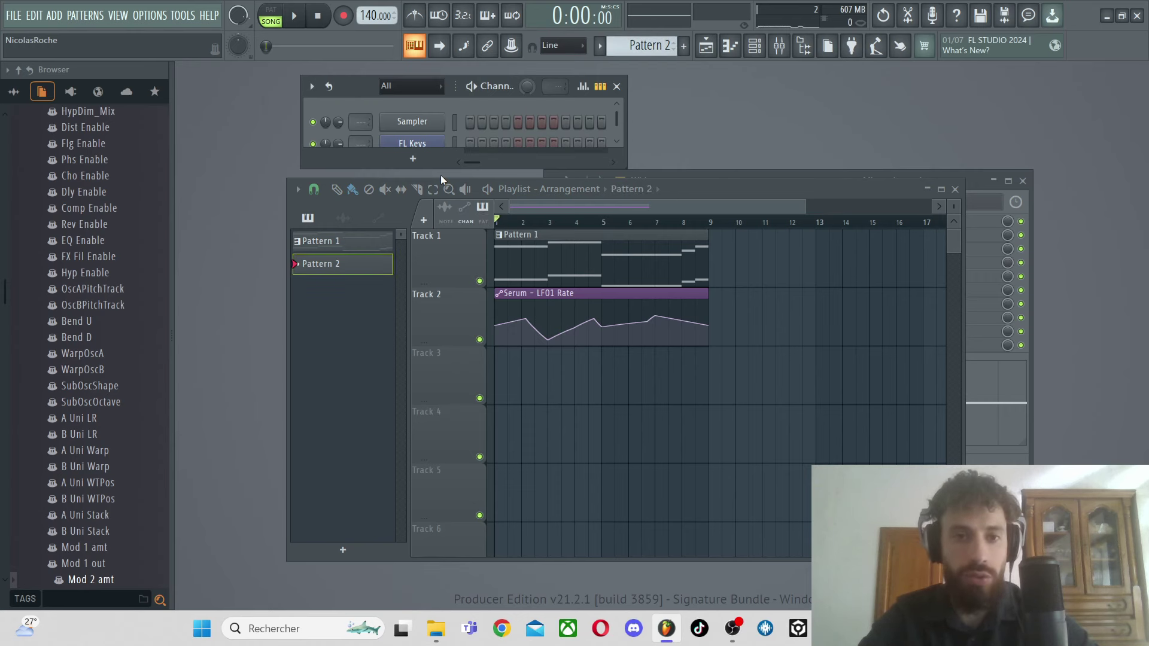
drag(450, 169, 451, 388)
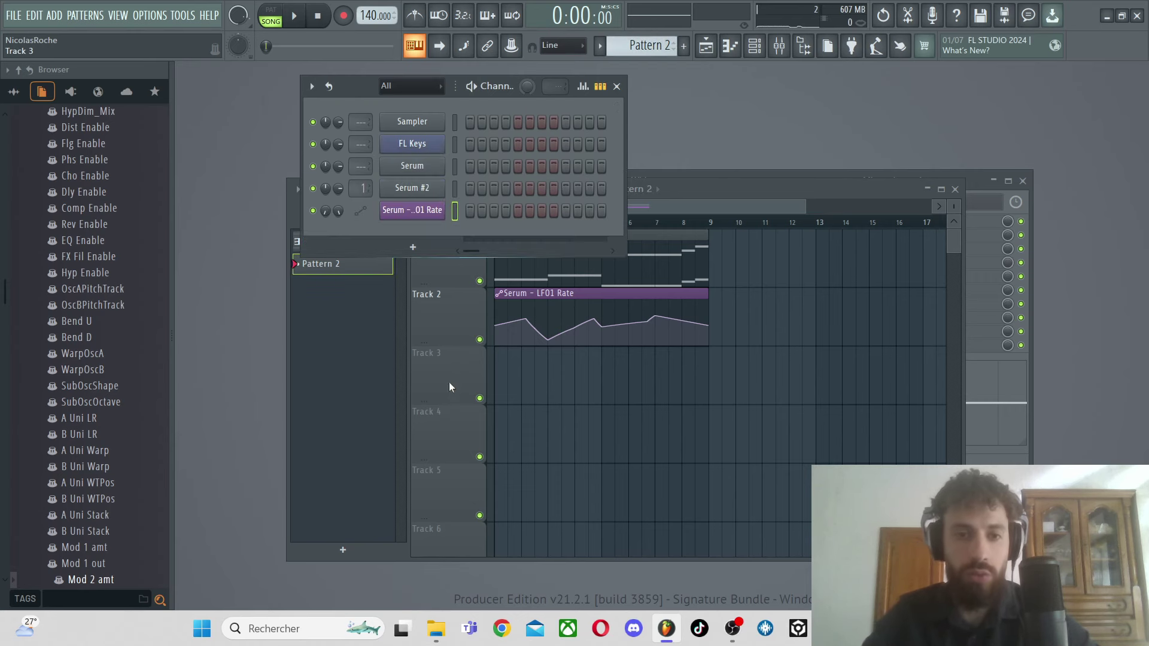
click(435, 187)
key(l)
key(space)
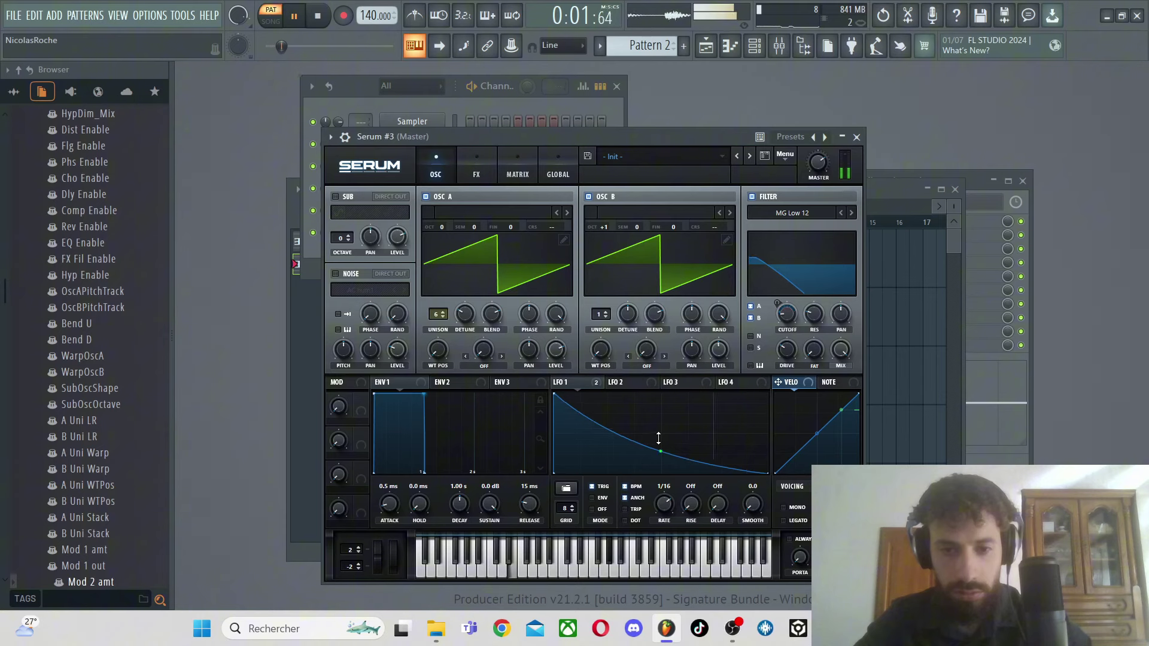
Stop playback and shape LFO 2 as a curved rise to the maximum at mid-cycle, held at full level until the end.
click(623, 382)
key(space)
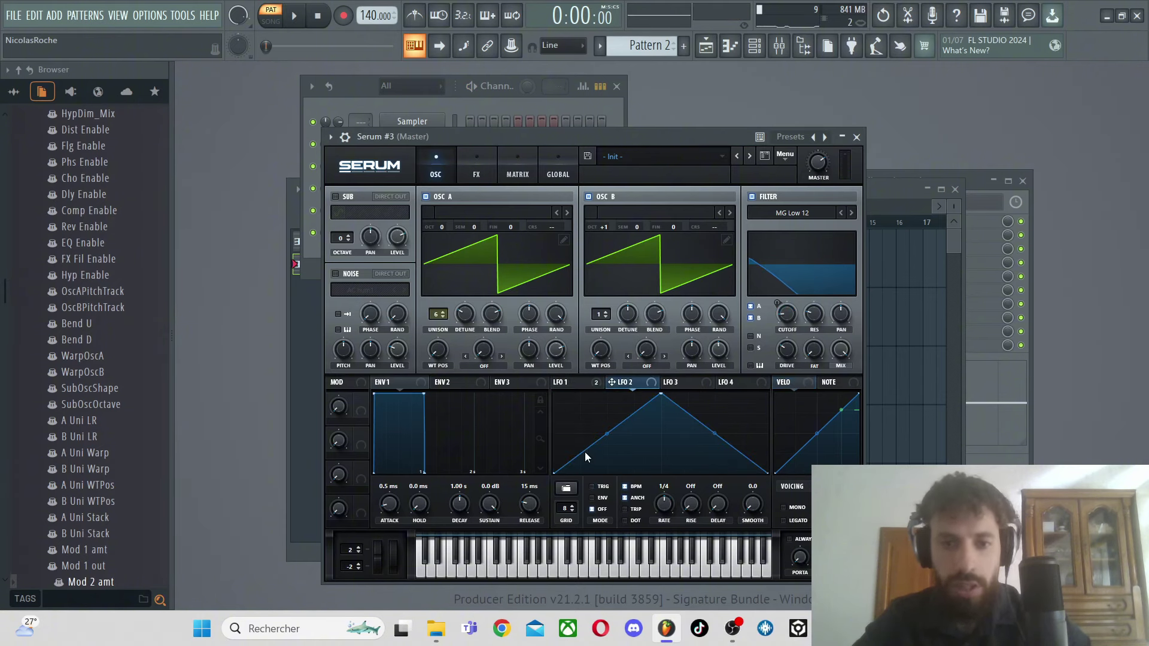
drag(607, 435, 613, 446)
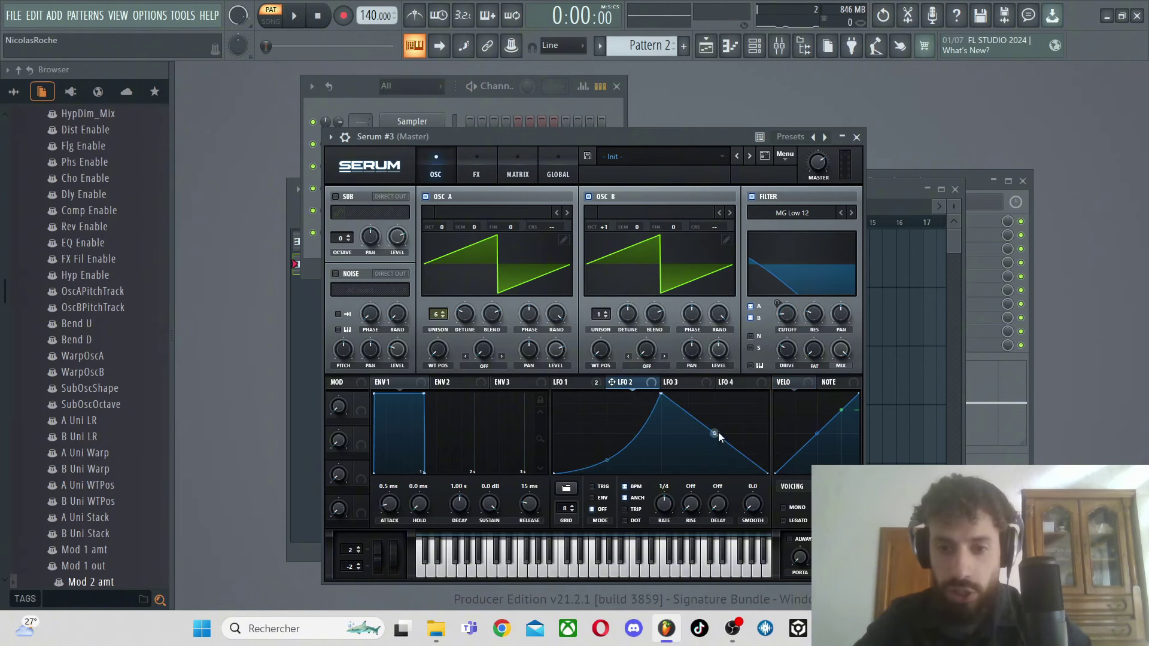
right_click(739, 411)
double_click(740, 410)
drag(741, 407, 769, 394)
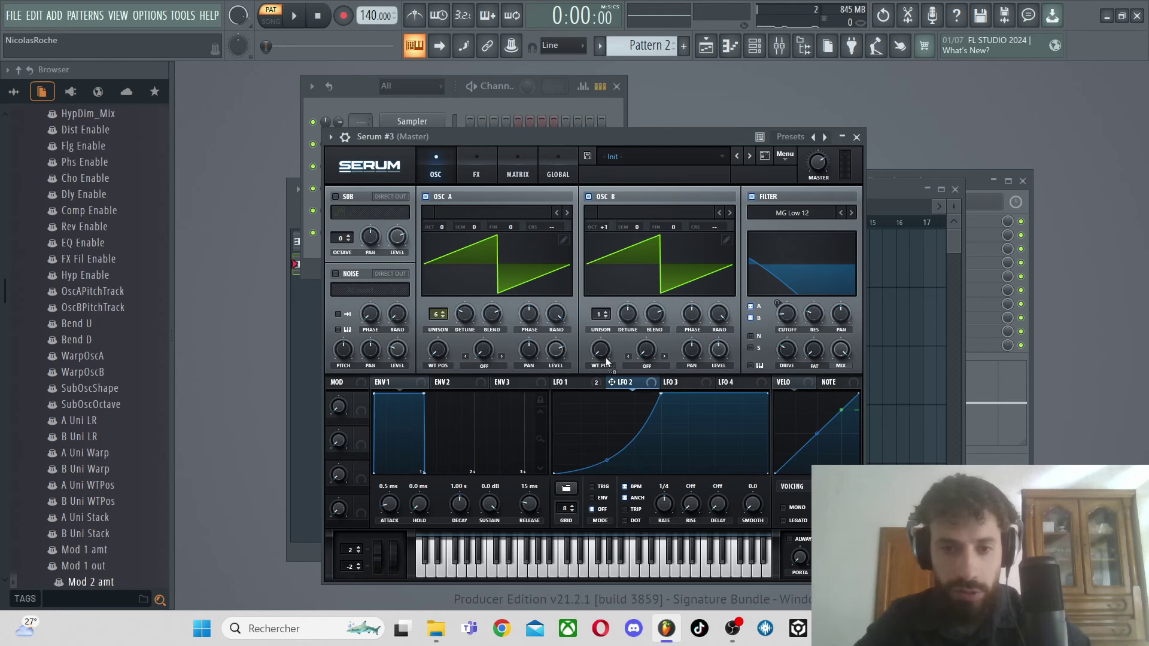
Lower the levels of oscillators A and B, assign LFO 2 to both levels and audition Pattern 2.
drag(554, 352, 553, 351)
mouse_move(553, 351)
mouse_down()
mouse_move(534, 387)
mouse_move(547, 327)
mouse_move(556, 365)
mouse_up()
drag(546, 339, 547, 354)
drag(638, 380, 709, 347)
key(space)
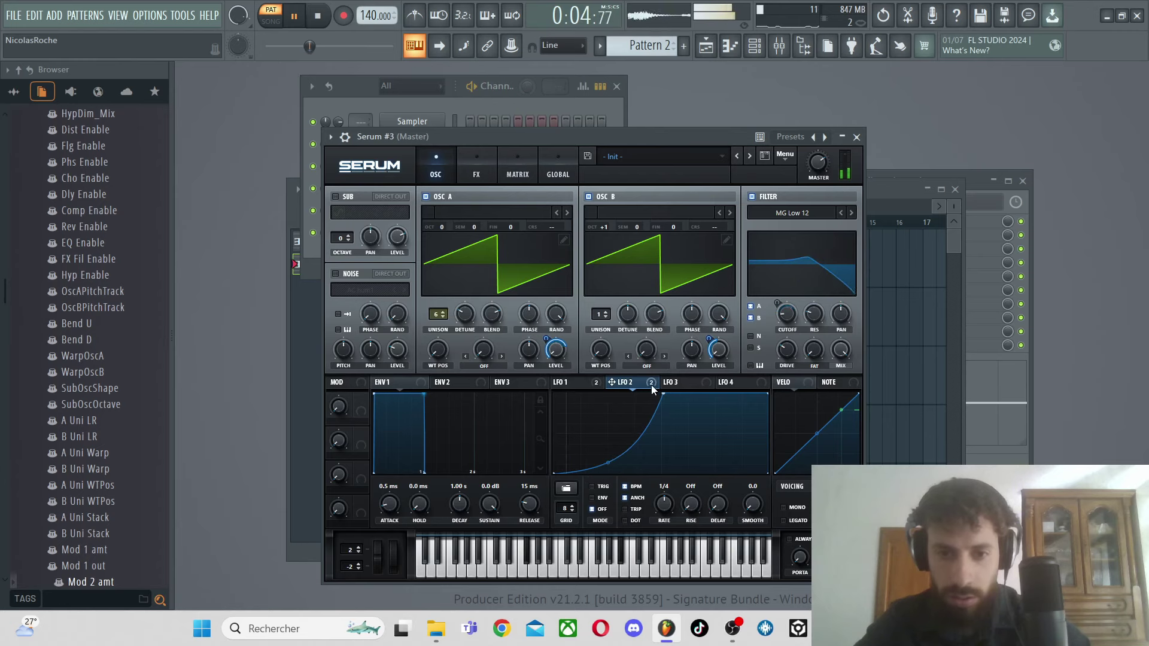
key(space)
Audition vocals from the Vocals pack and place the Laurie Webb Baby sample in the playlist at bar 1.
click(920, 183)
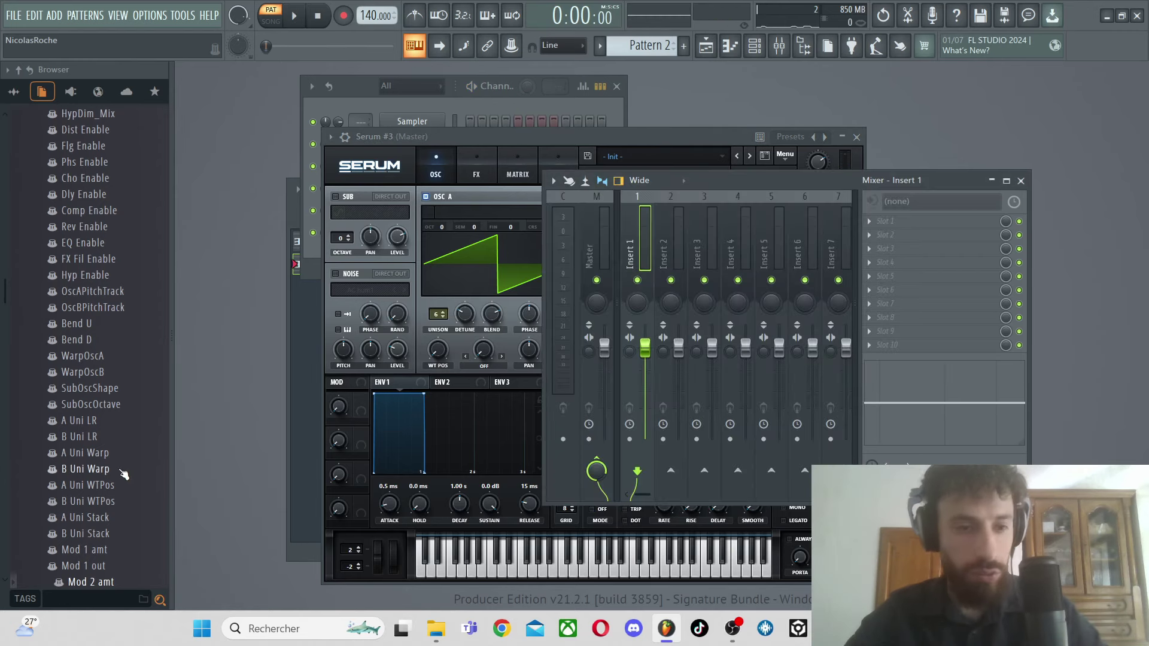
scroll(114, 359, up, 9)
scroll(86, 187, up, 5)
click(13, 91)
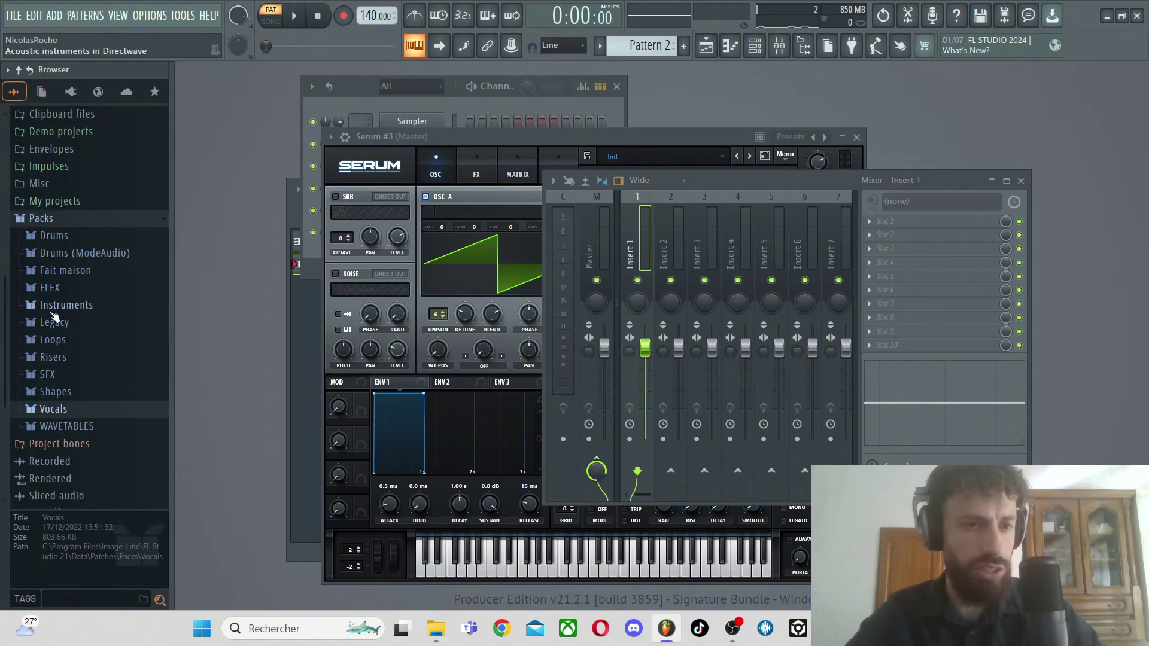
click(53, 409)
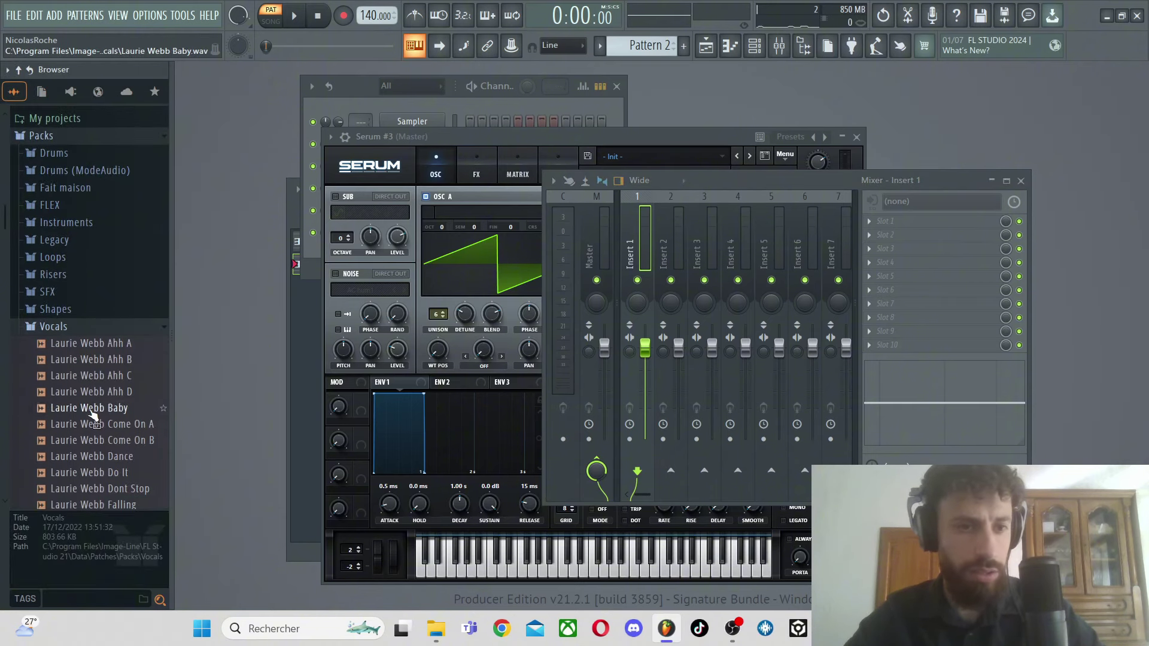
click(114, 407)
click(134, 424)
key(Up)
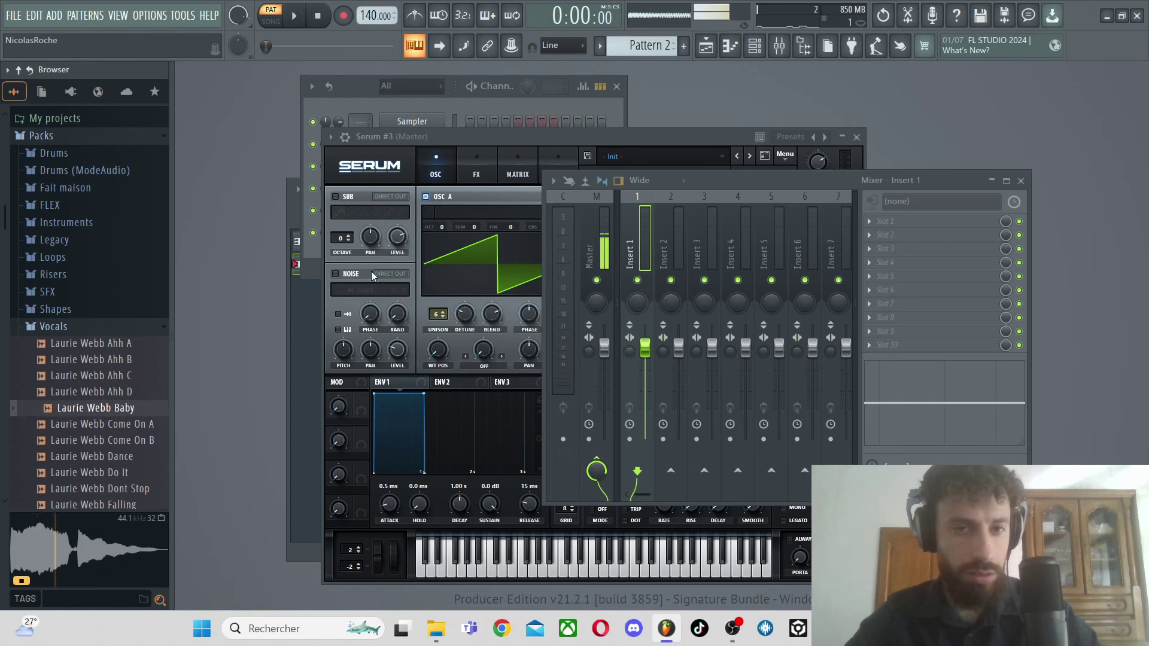
key(F5)
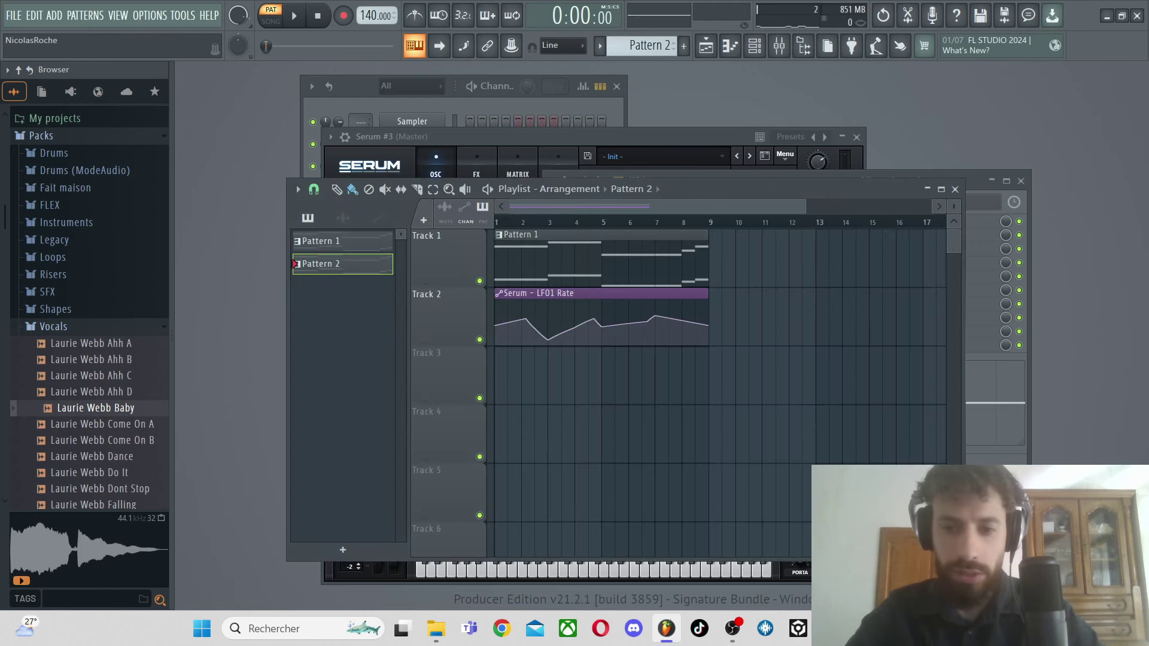
drag(123, 407, 526, 377)
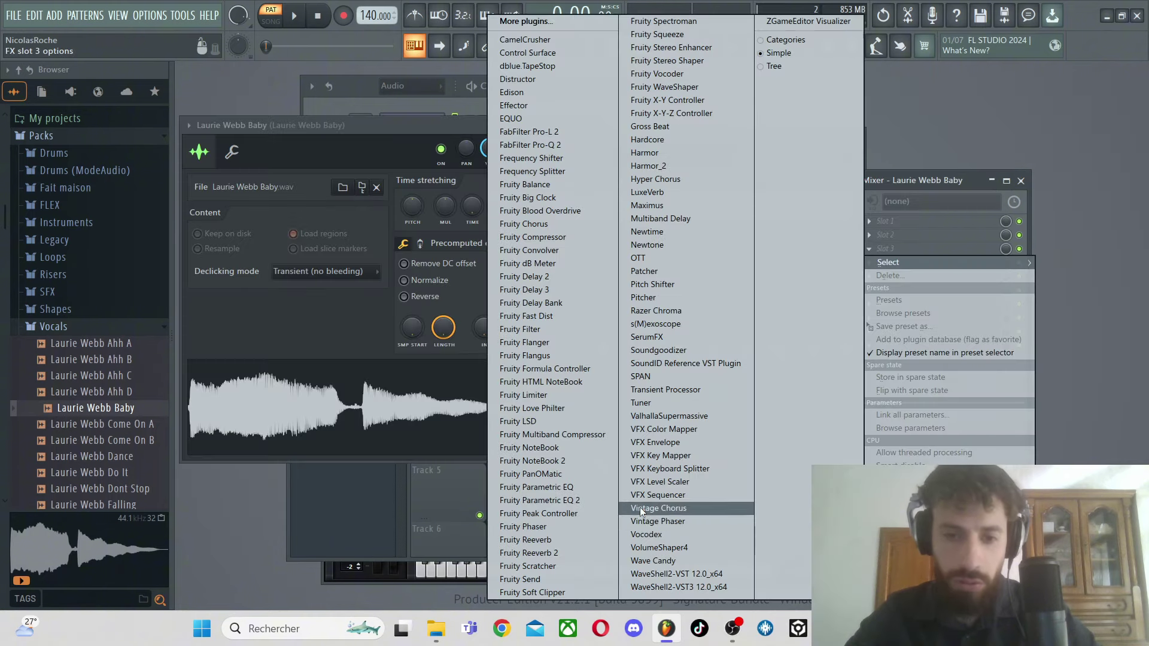
Insert VolumeShaper4 in effect slot 3 of the vocal's mixer track with a 1/16 loop length, and play in song mode.
click(652, 548)
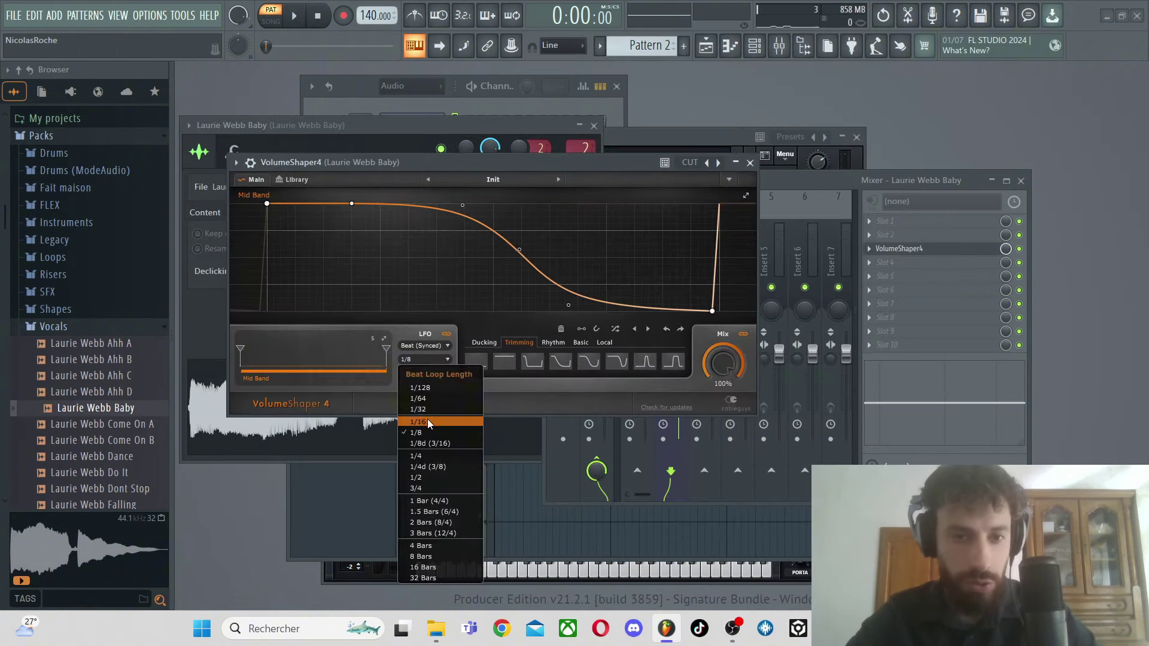
click(427, 421)
click(750, 163)
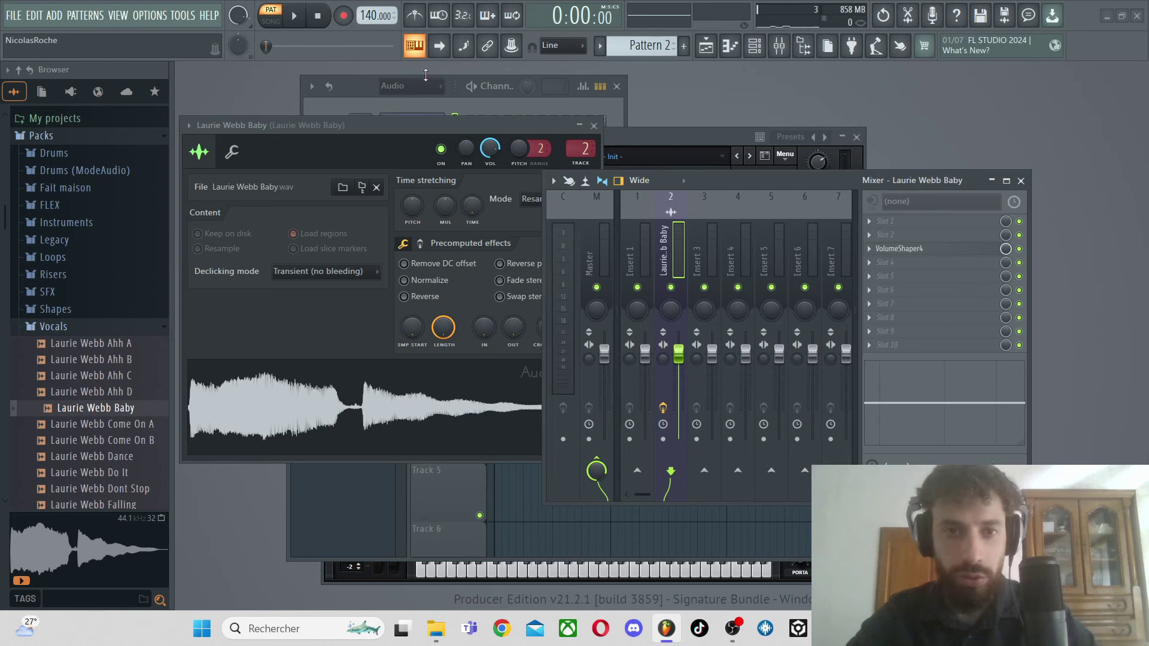
click(706, 46)
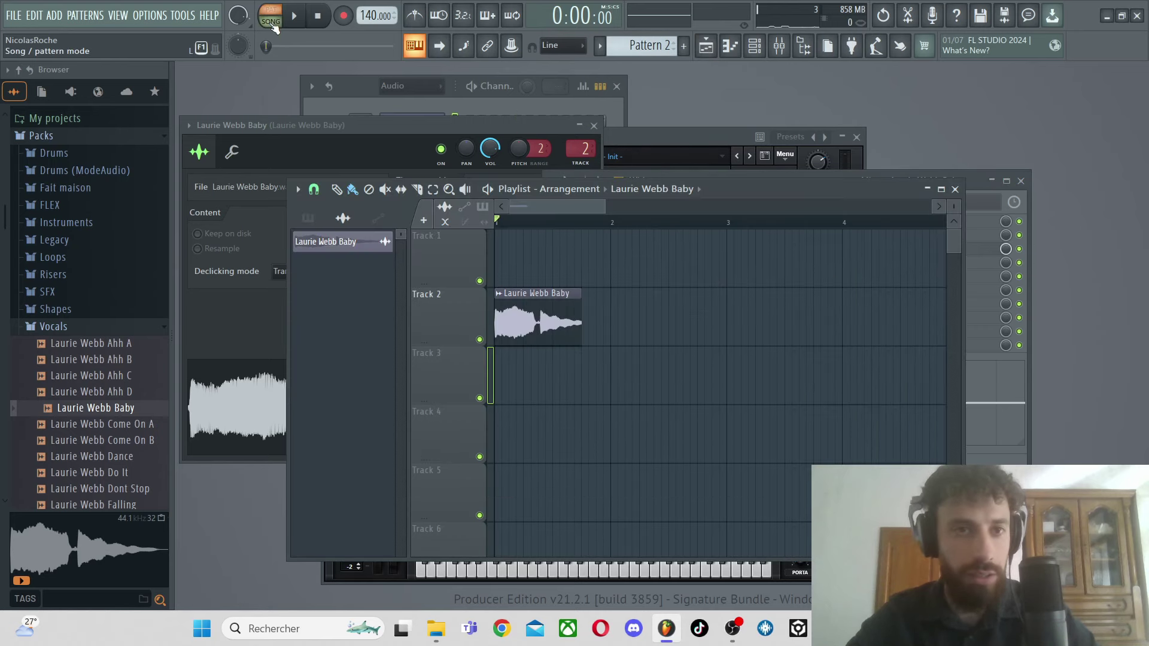
click(270, 22)
key(space)
key(space)
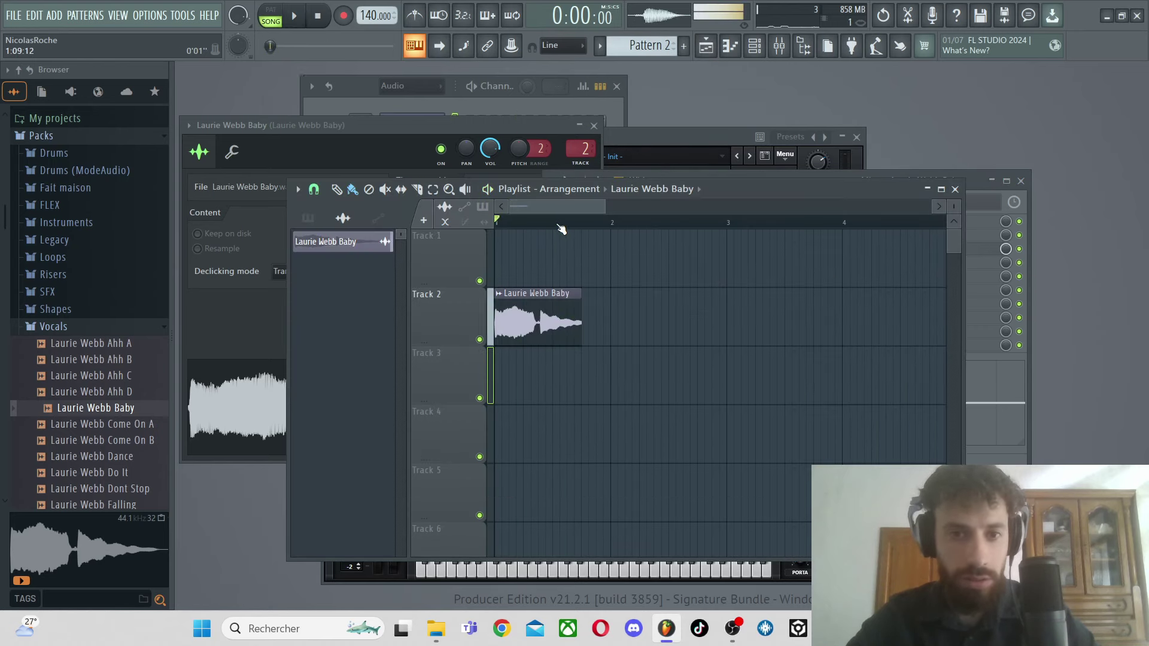
Create an automation clip for the mix level of VolumeShaper4 on the vocal's mixer track.
click(1029, 262)
click(967, 251)
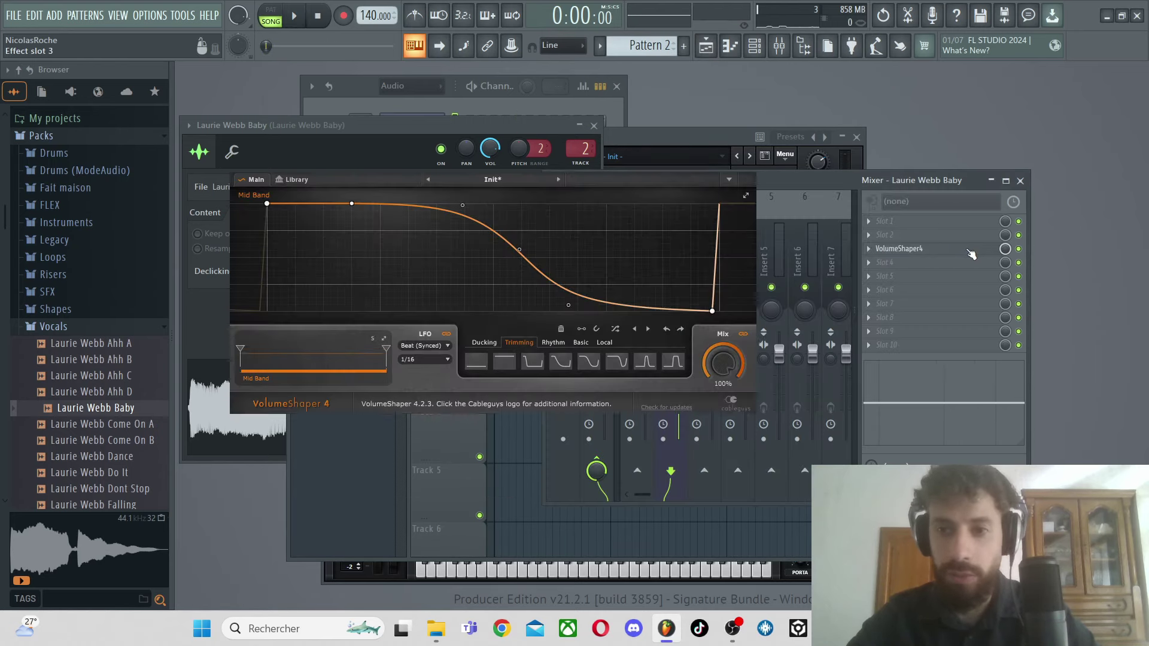
right_click(1010, 259)
click(1038, 353)
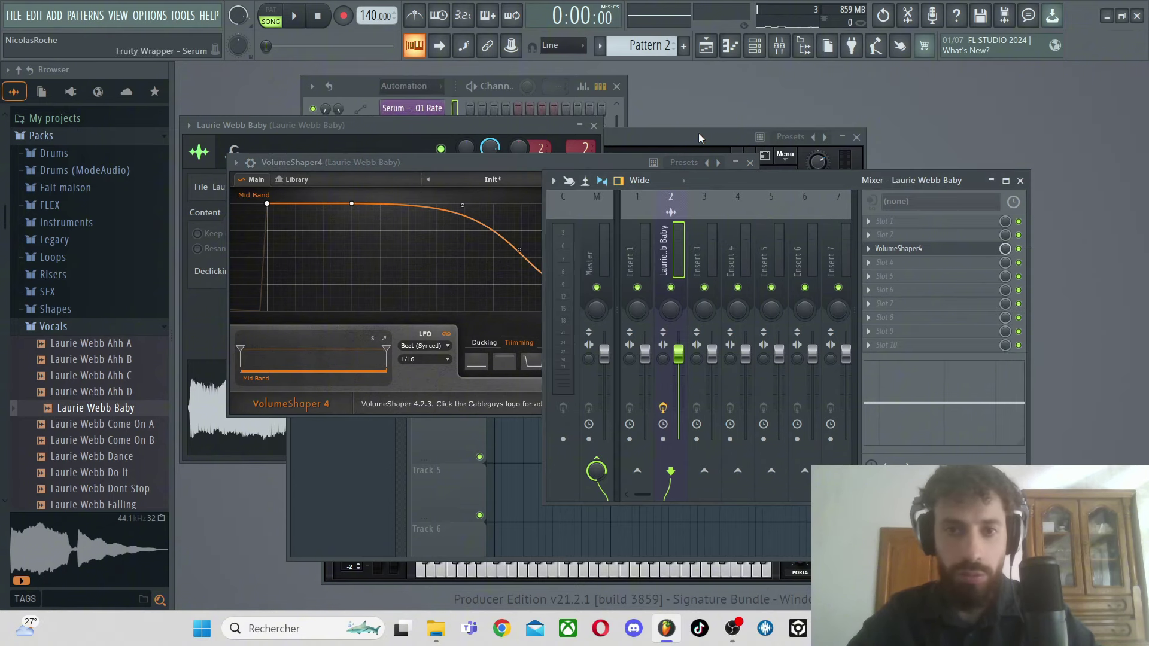
Close the plugin and sample windows, shape the Mix level clip to rise from zero over the first quarter bar, and play it.
click(698, 137)
click(857, 137)
click(590, 126)
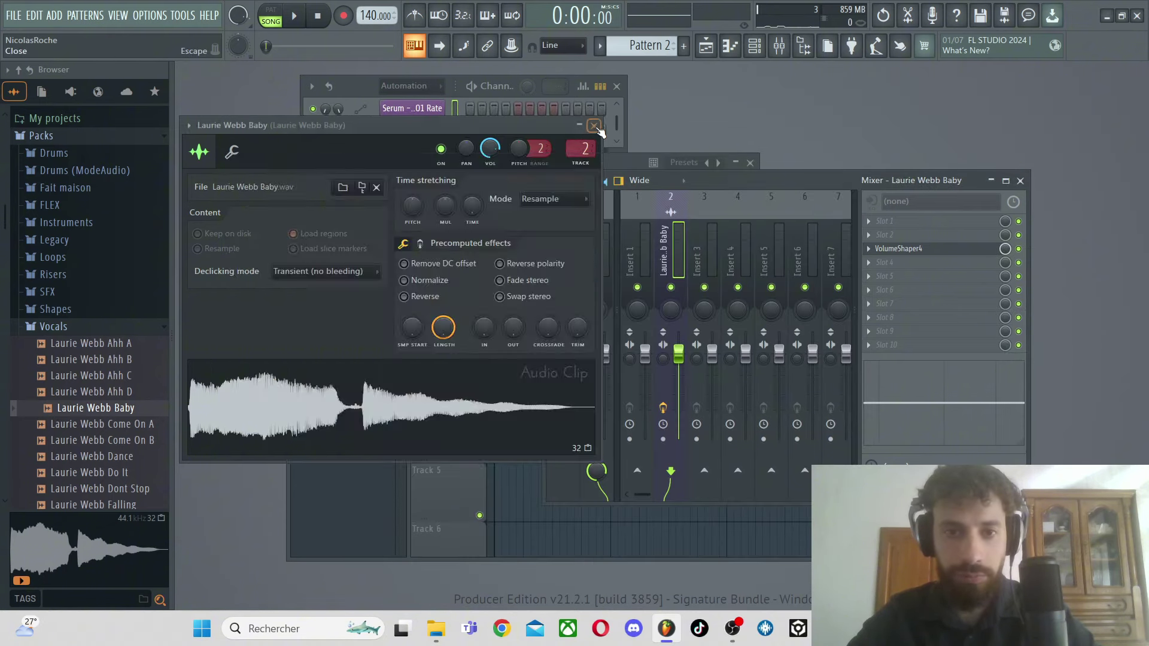
click(594, 126)
click(750, 163)
click(515, 207)
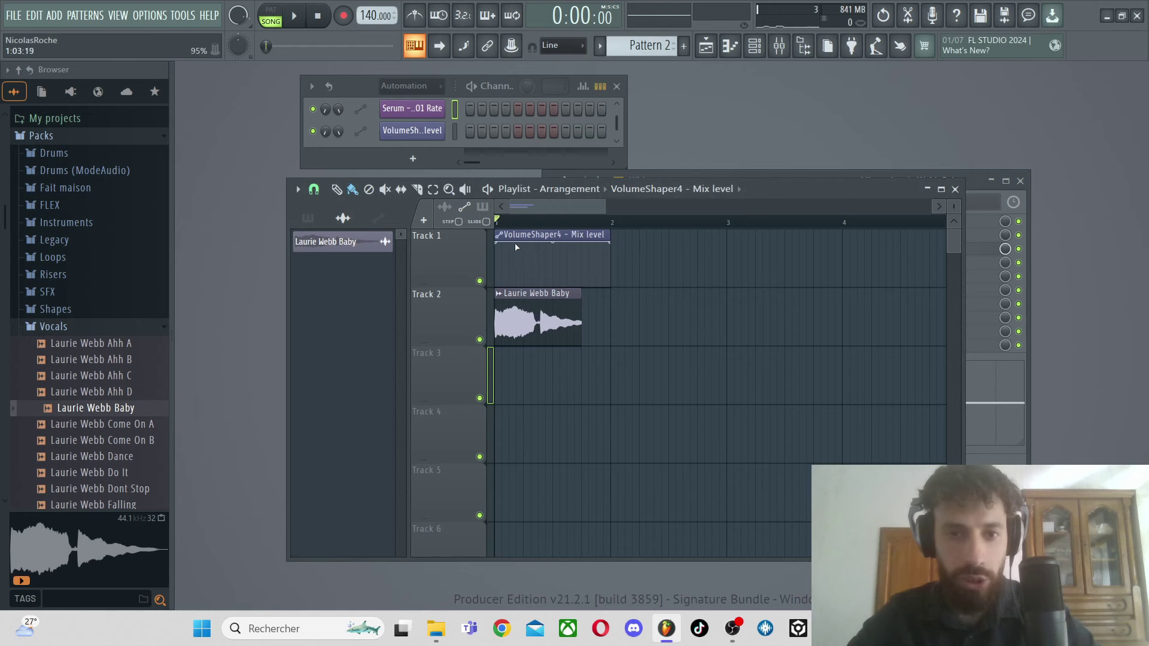
drag(496, 243, 526, 244)
right_click(526, 261)
key(space)
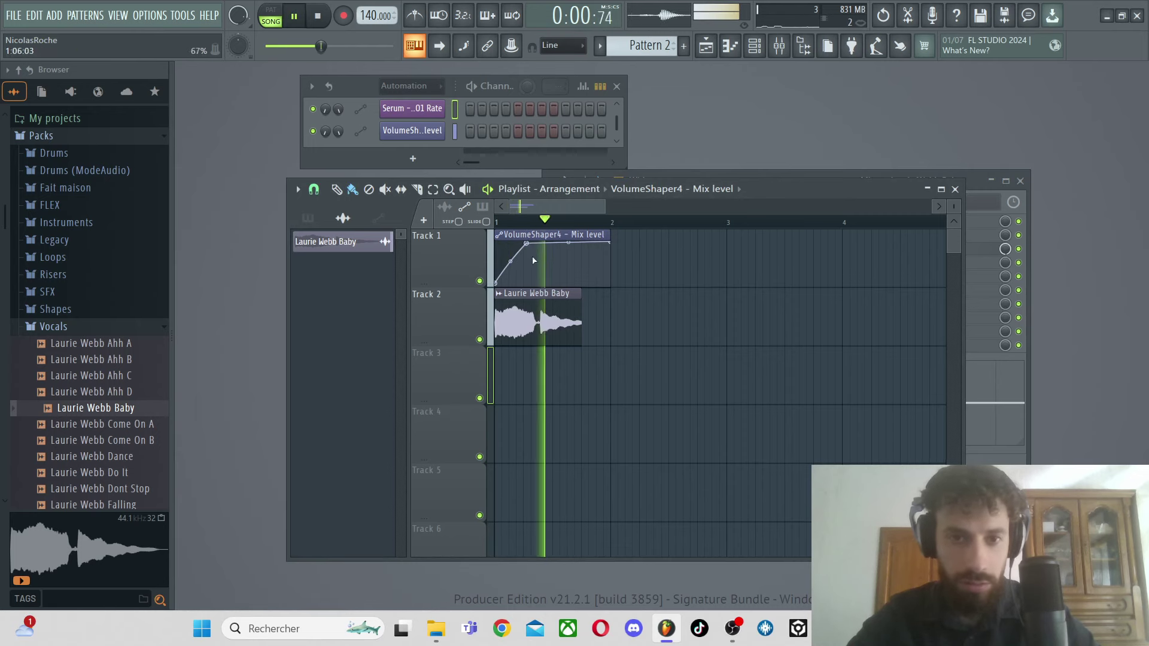
key(space)
Switch VolumeShaper4's LFO to Hertz (Synced) and set its speed to 3.33 Hz.
click(1023, 276)
click(948, 250)
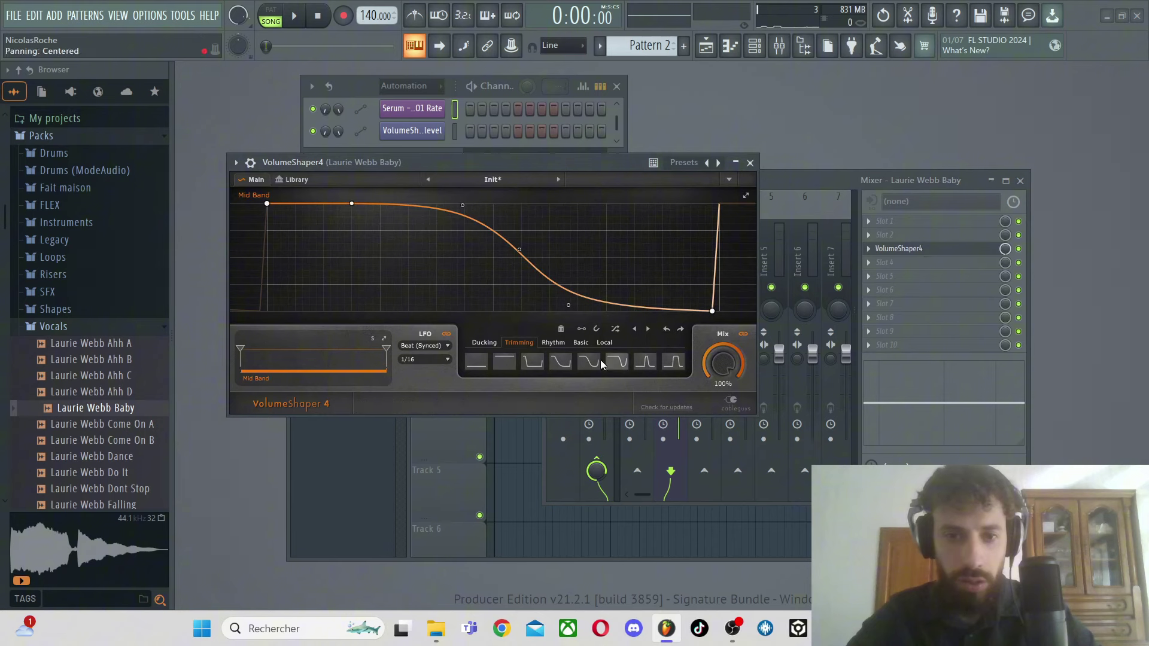
click(430, 353)
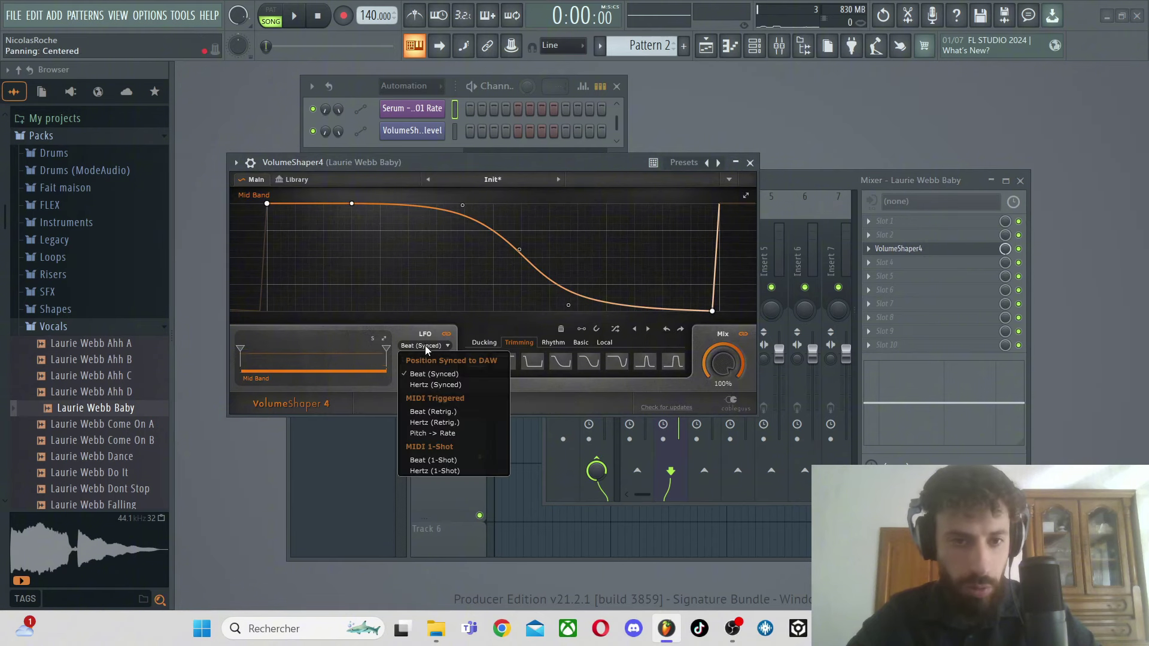
click(436, 388)
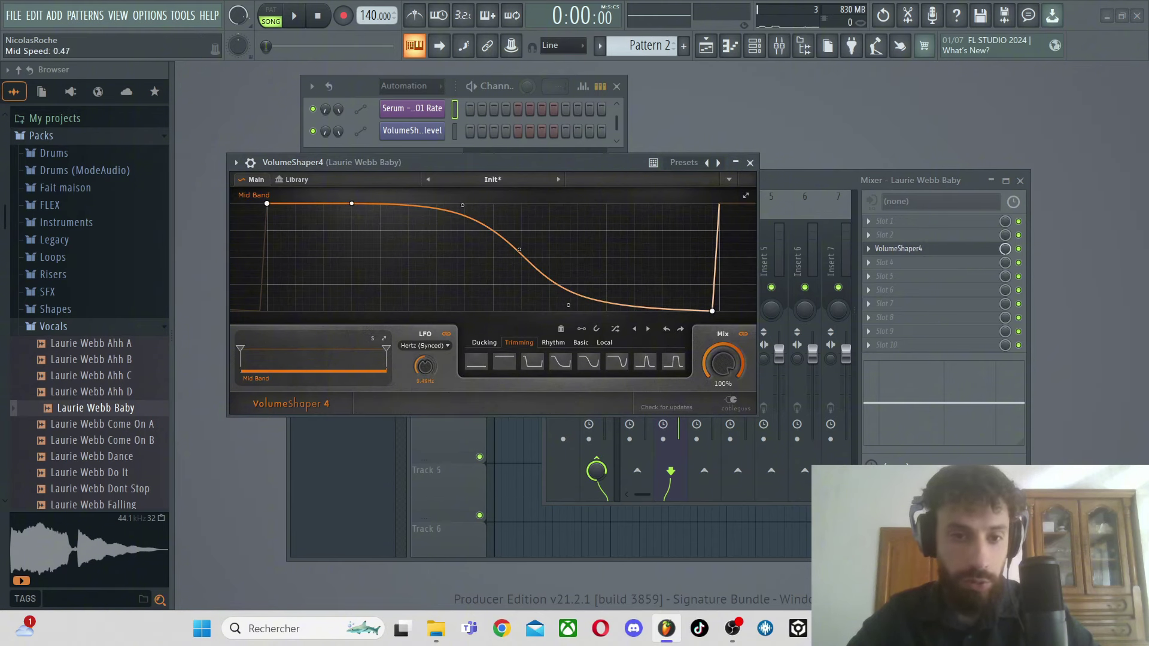
drag(425, 367, 424, 370)
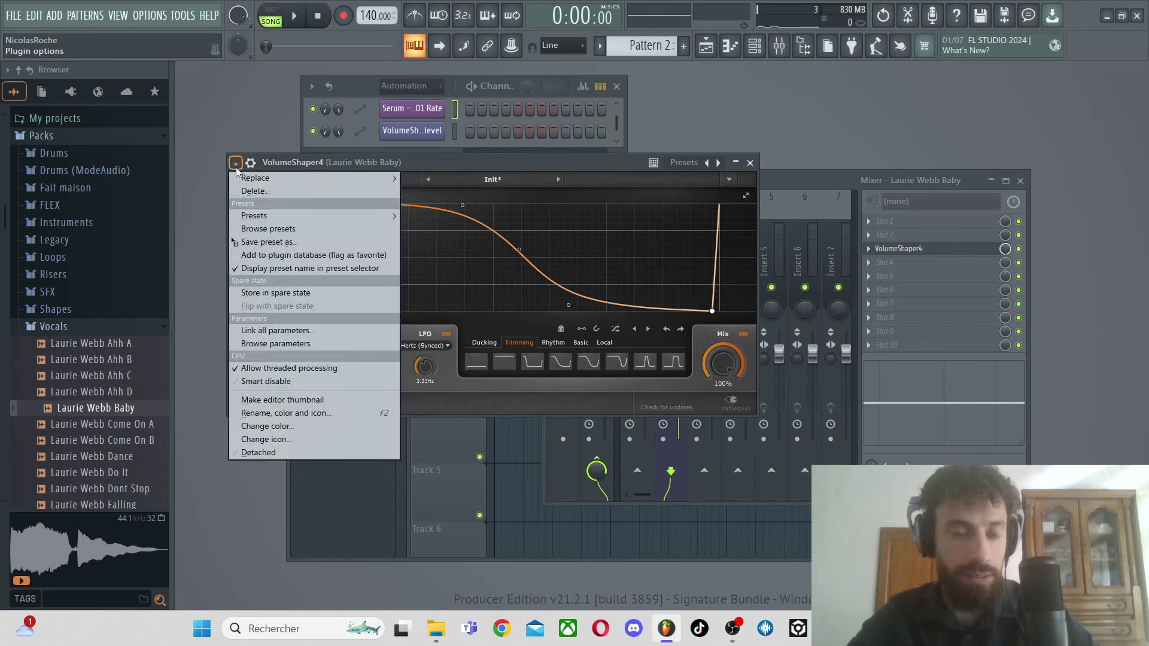
Browse VolumeShaper4's parameters and create an automation clip for Mid Speed.
click(236, 163)
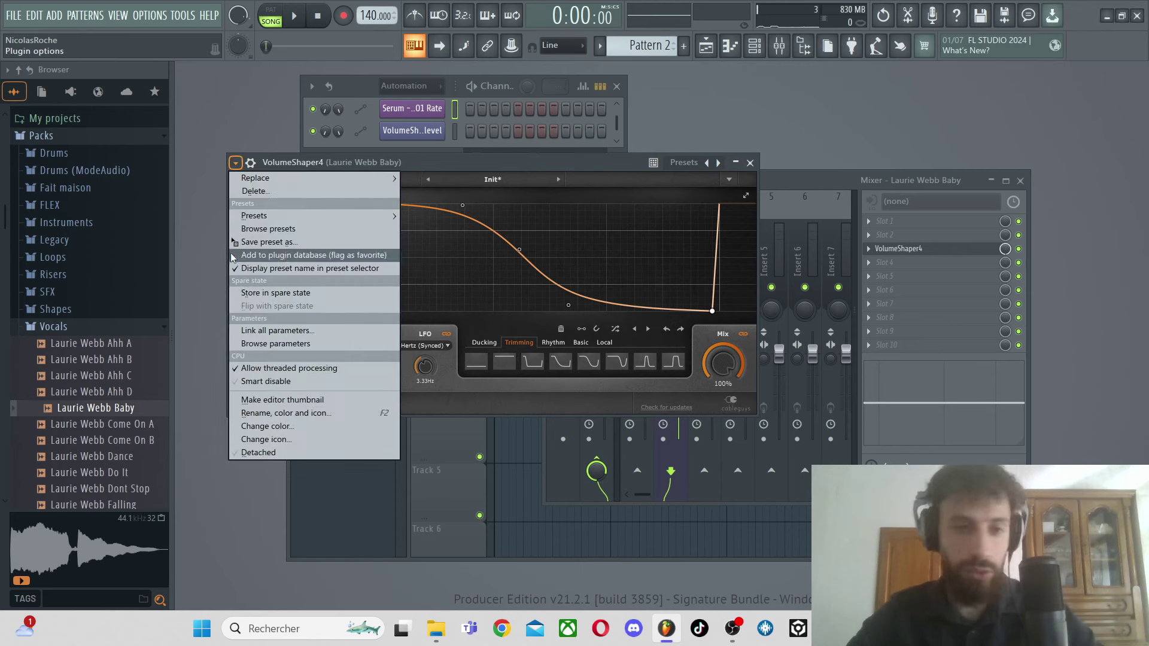
click(282, 344)
right_click(84, 301)
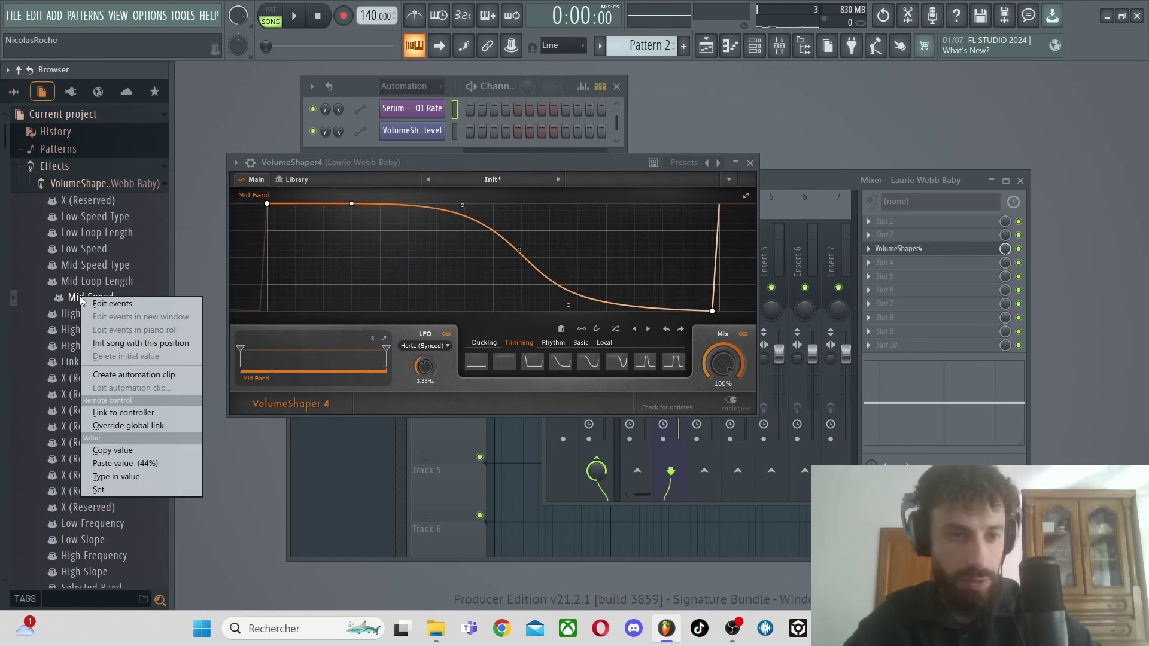
click(120, 375)
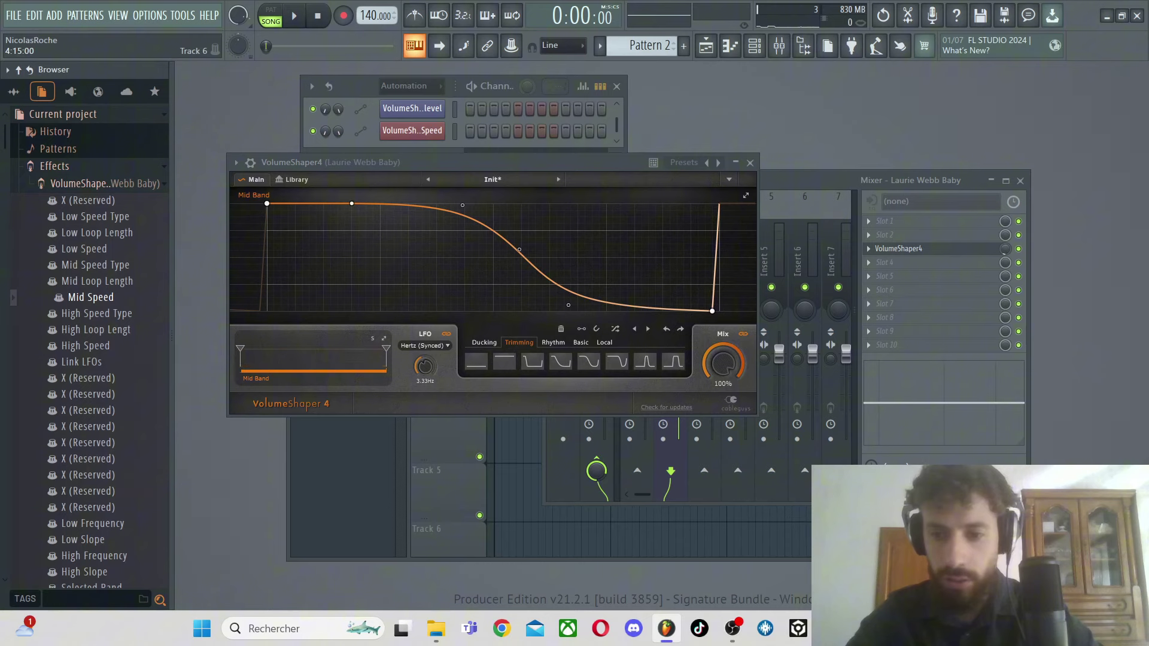
Shape the Mid Speed automation clip on track 3 into a rise and fall, play it, and lower its peak.
click(950, 535)
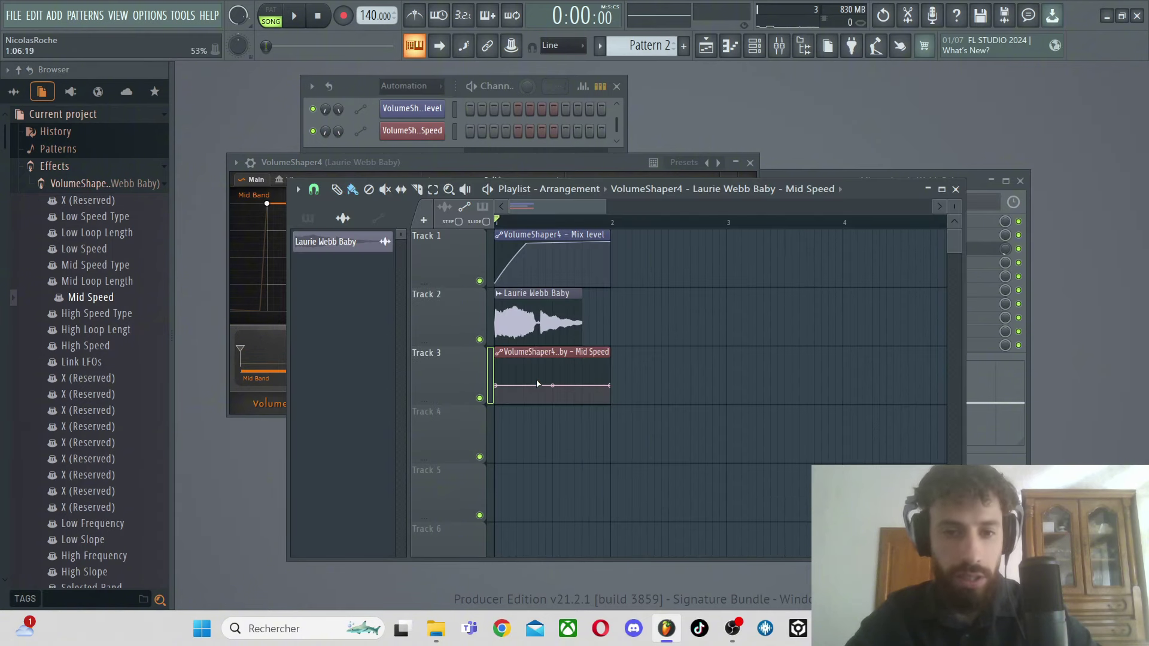
drag(538, 385, 564, 370)
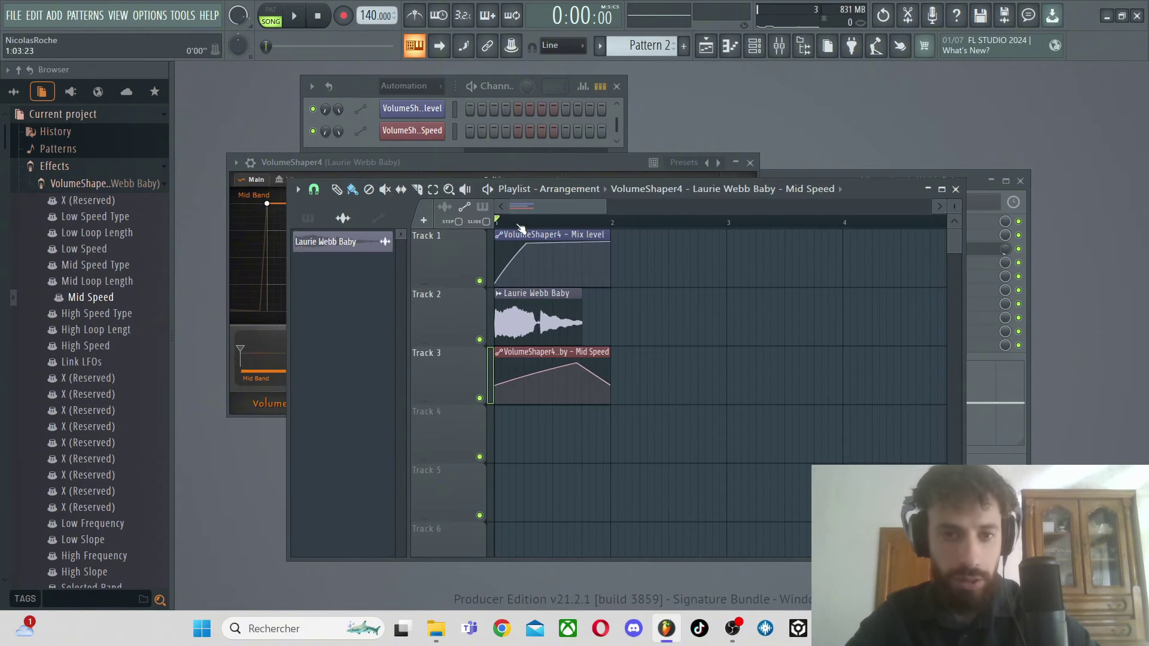
key(space)
mouse_move(576, 364)
mouse_down()
mouse_move(573, 389)
mouse_move(572, 376)
mouse_up()
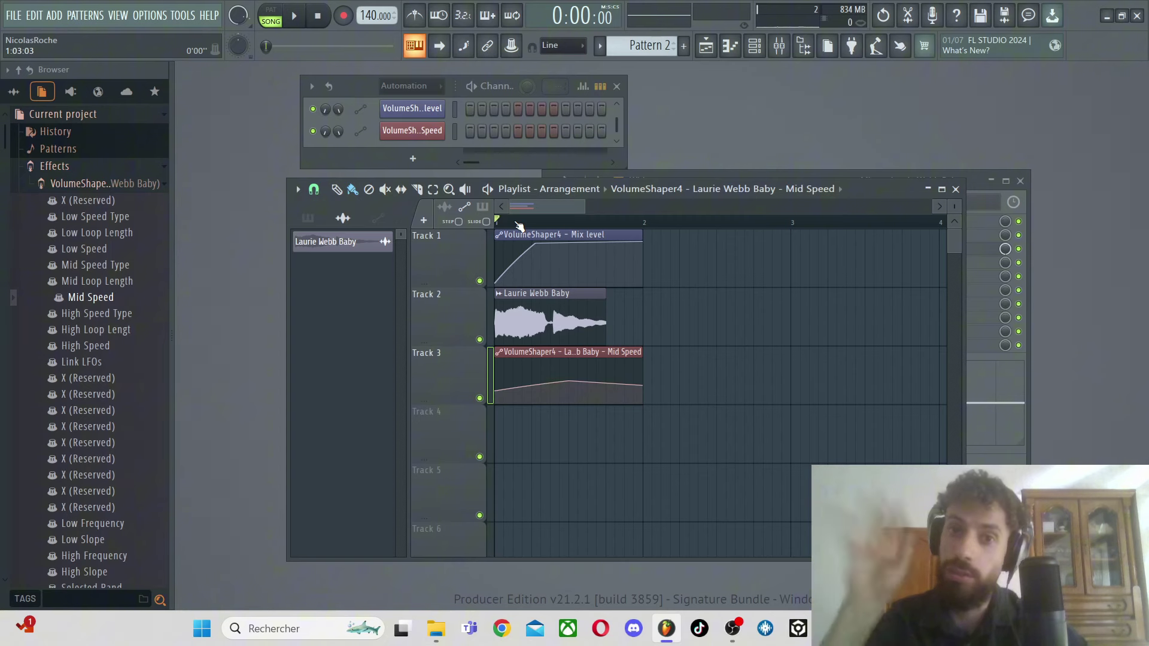
scroll(518, 226, down, 2)
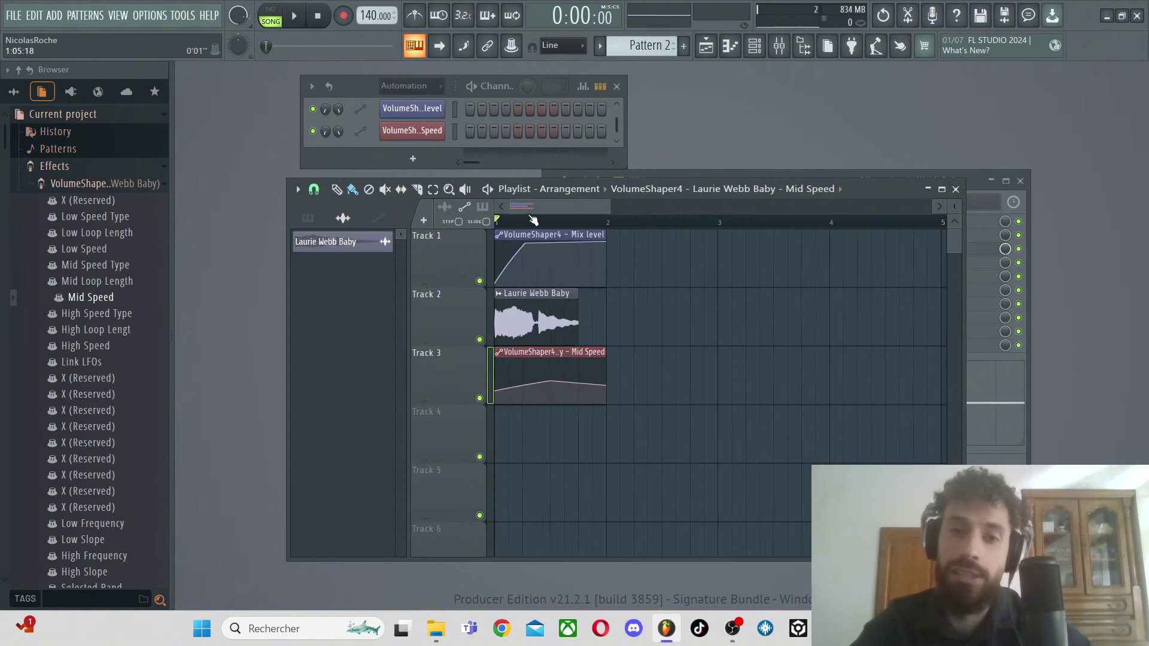